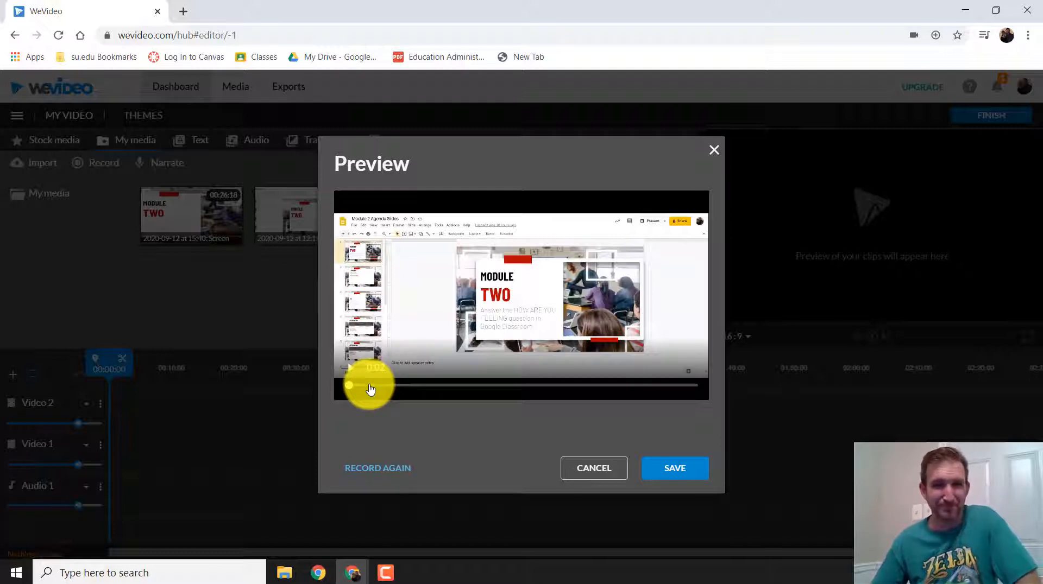
# Save the screen recording and split its clip on the Video 1 track at about 30 seconds, on the T3 Automation and Consumption slide
pyautogui.click(660, 471)
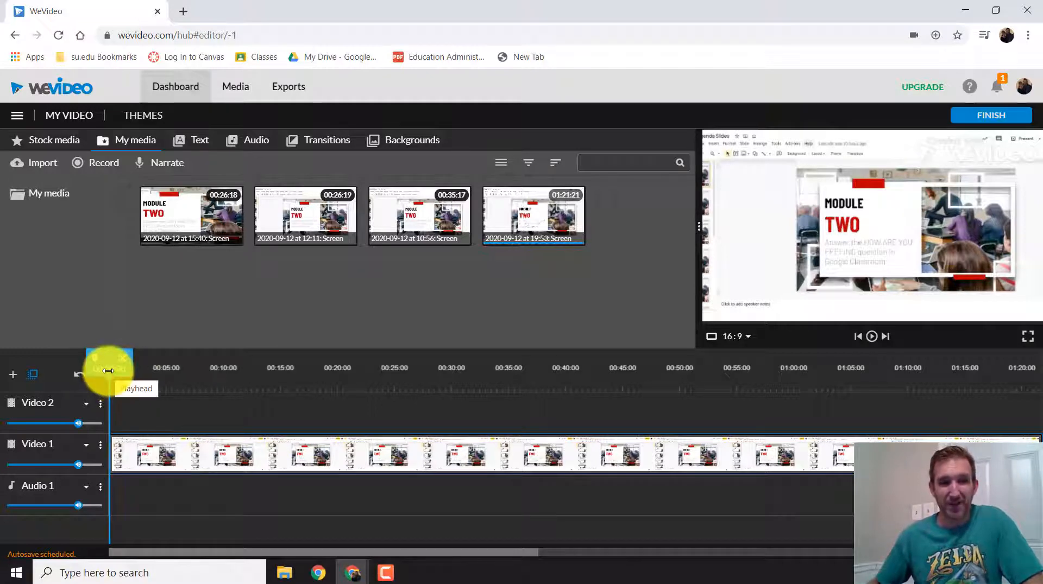
pyautogui.moveTo(108, 371)
pyautogui.mouseDown()
pyautogui.moveTo(672, 363)
pyautogui.moveTo(669, 372)
pyautogui.moveTo(538, 390)
pyautogui.moveTo(419, 374)
pyautogui.moveTo(464, 371)
pyautogui.mouseUp()
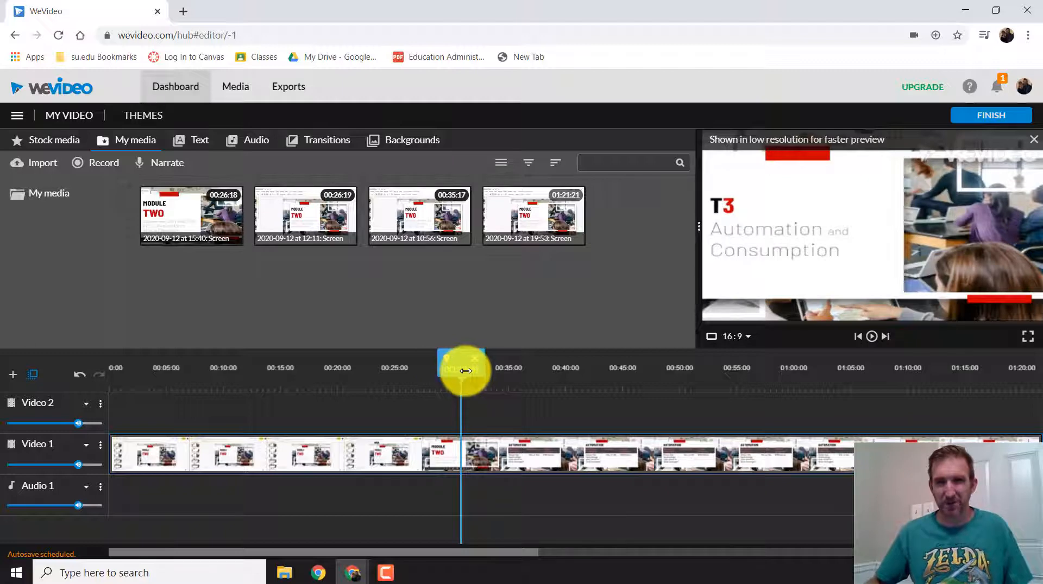
pyautogui.click(872, 338)
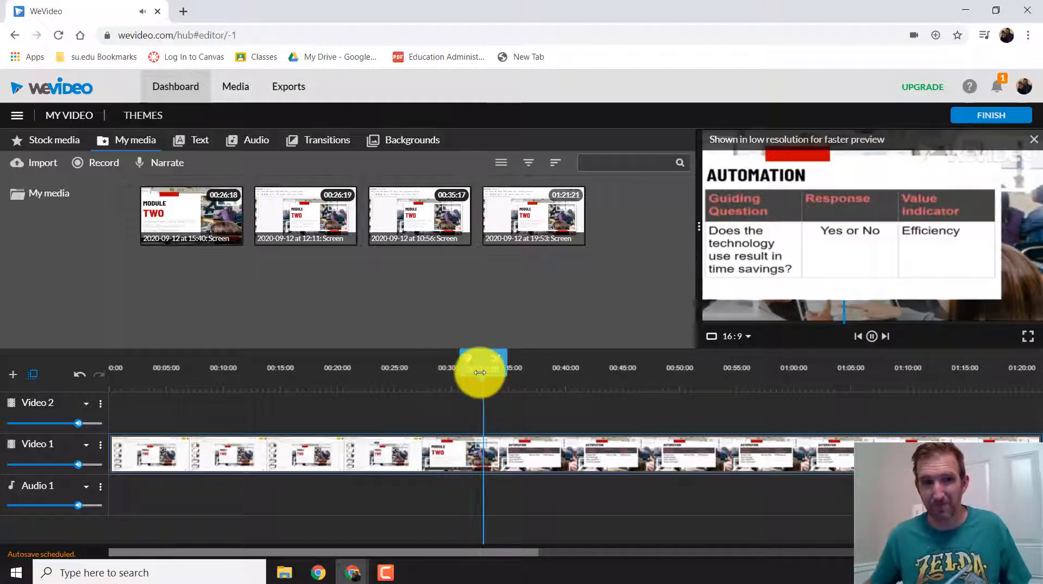
pyautogui.moveTo(480, 373); pyautogui.dragTo(412, 387)
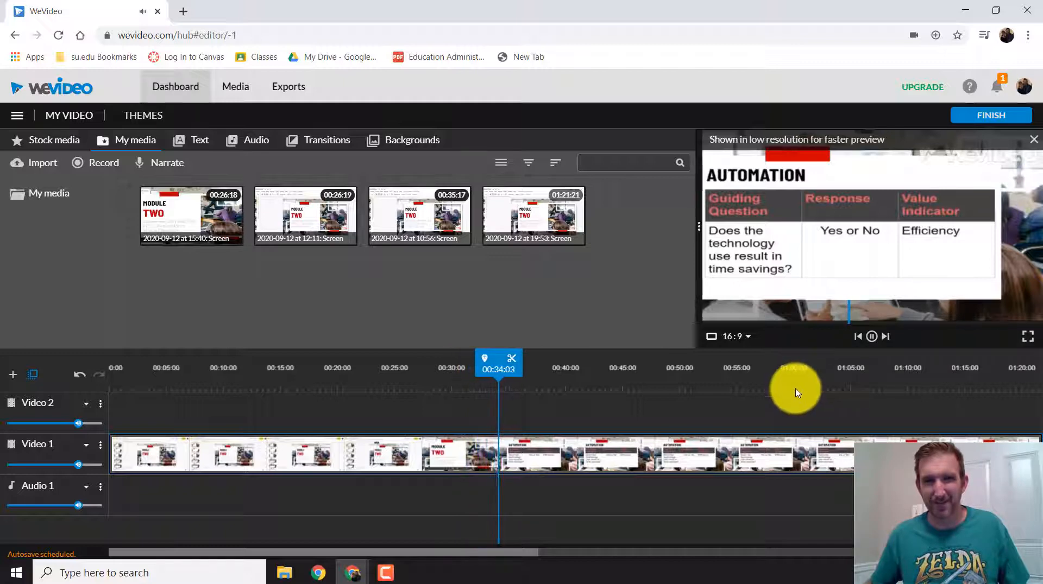
pyautogui.press('space')
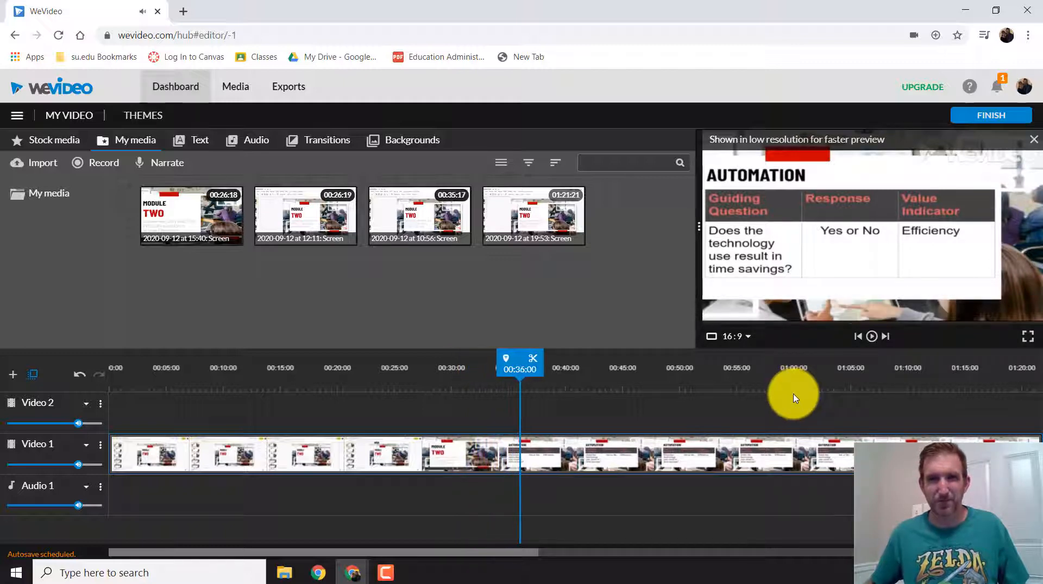
pyautogui.moveTo(527, 362); pyautogui.dragTo(457, 369)
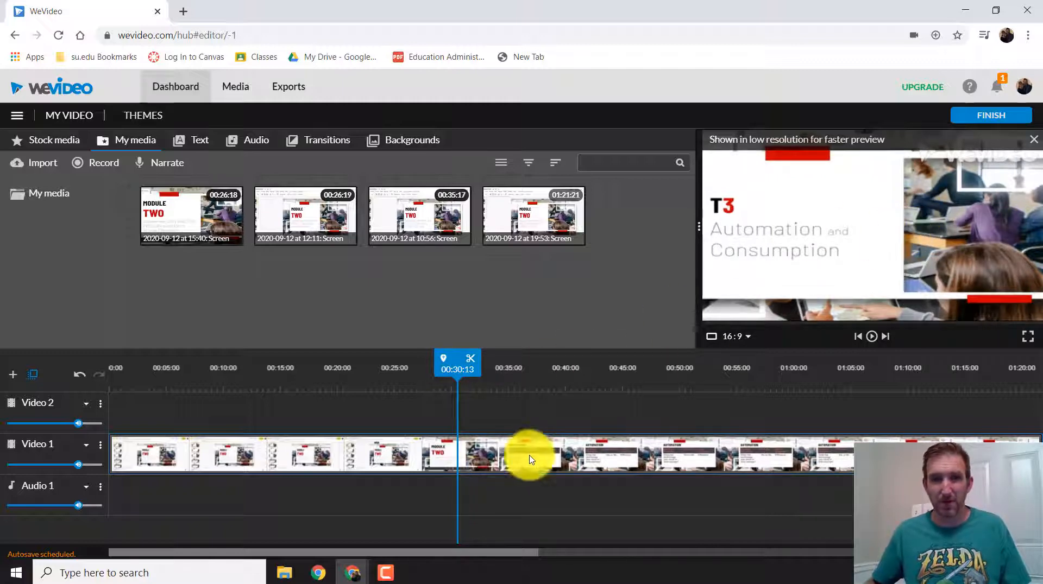
pyautogui.click(470, 366)
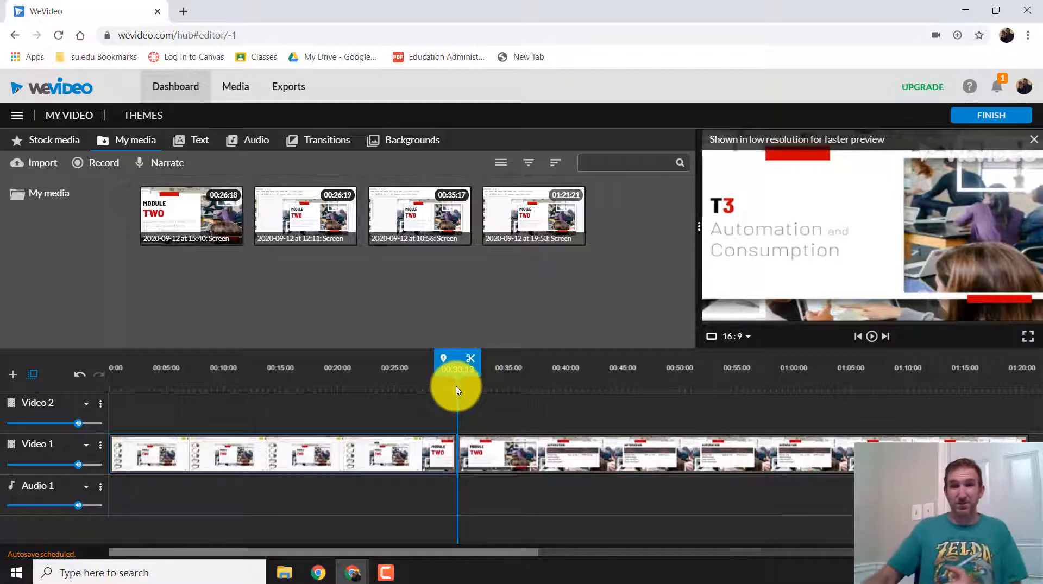
# Delete the clip section before the split and move the remaining clip to the start of the Video 1 track
pyautogui.click(341, 467)
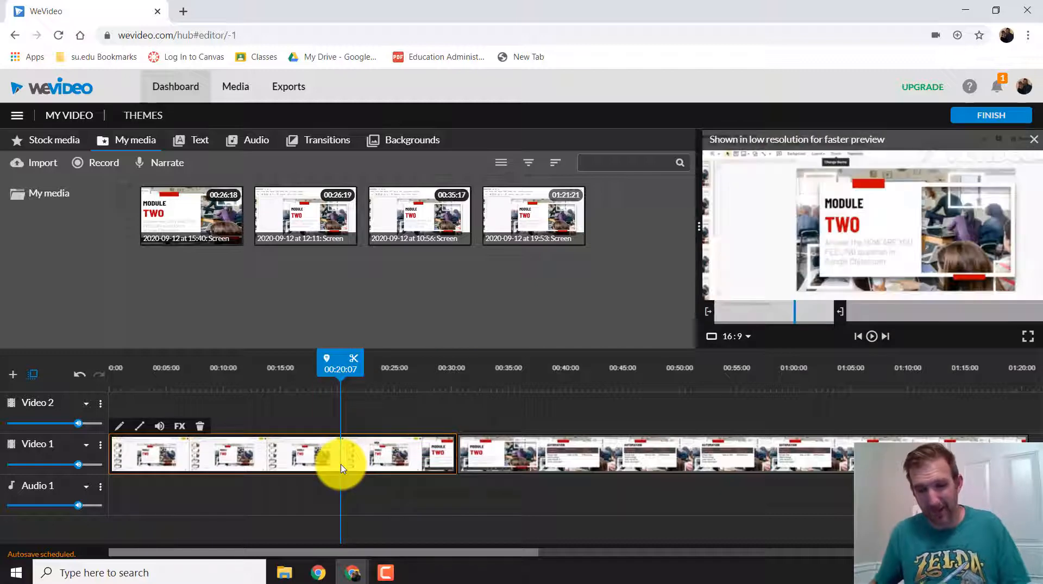
pyautogui.press('Delete')
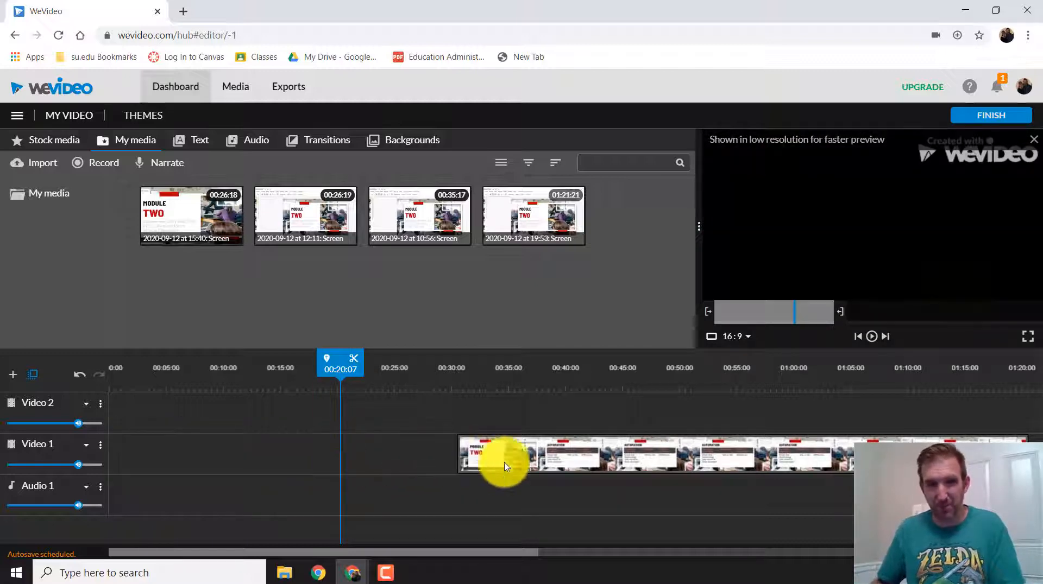
pyautogui.click(569, 466)
pyautogui.moveTo(569, 466); pyautogui.dragTo(197, 456)
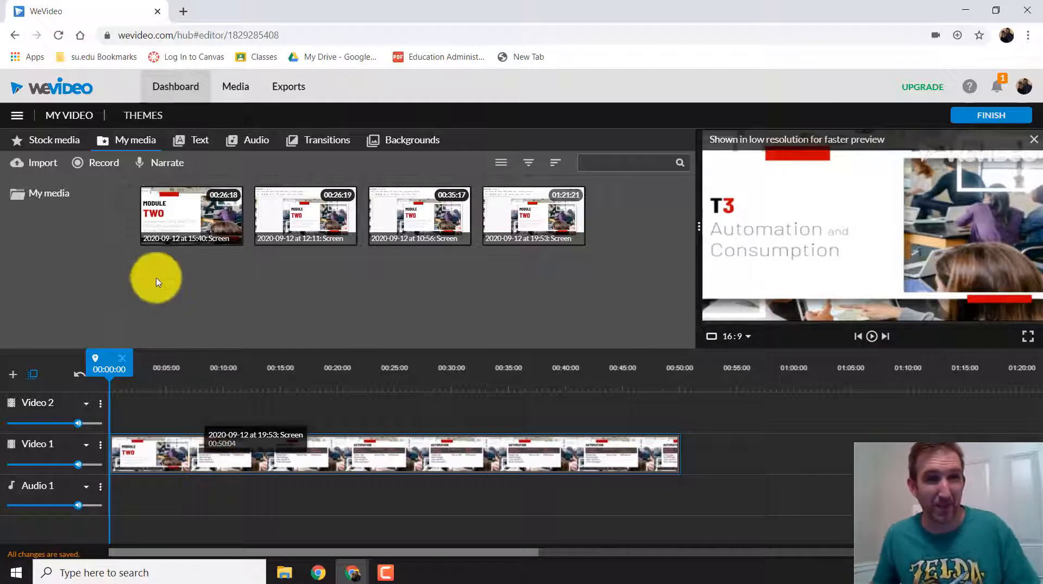
# Audition the free music track Summer EDM - Mega Music and add it to the start of the Audio 1 track
pyautogui.click(237, 143)
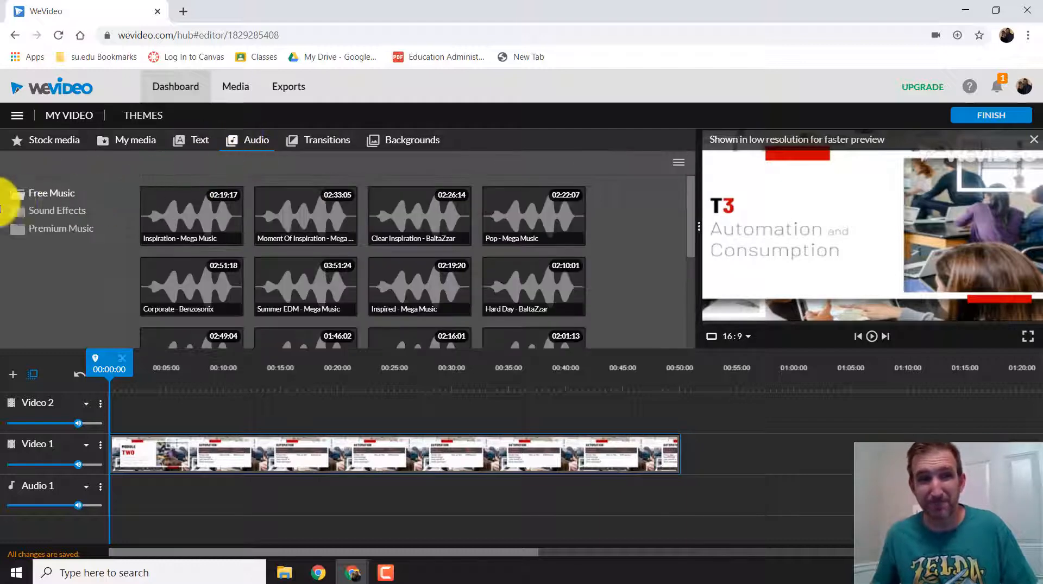
pyautogui.scroll(-5, 440, 273)
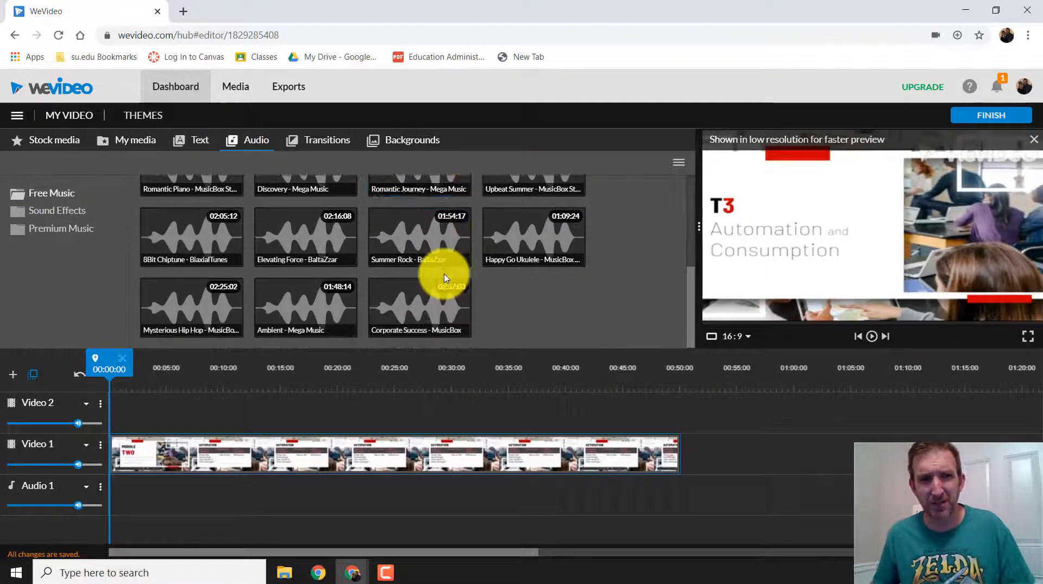
pyautogui.scroll(4, 380, 274)
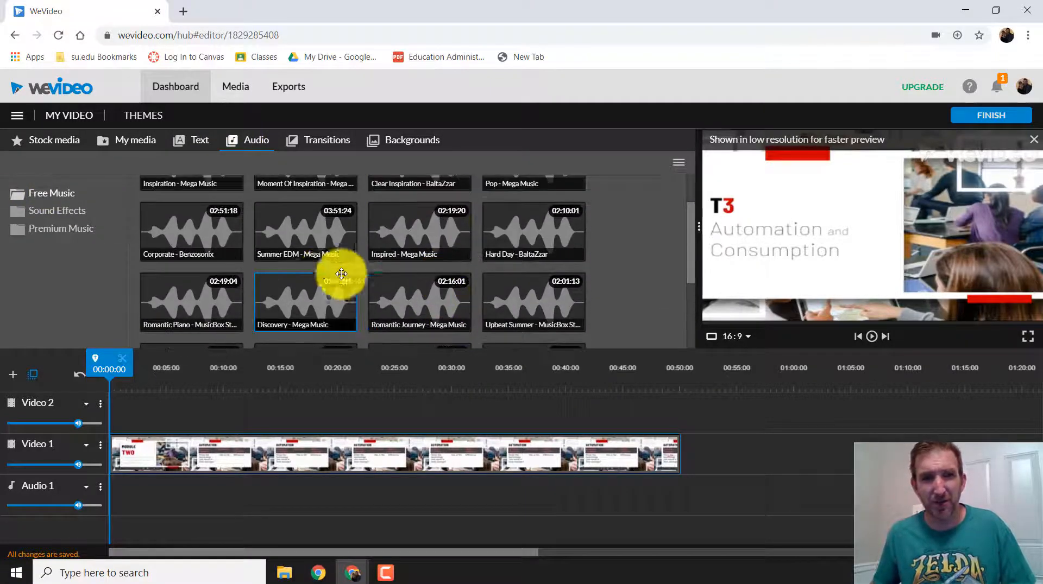
pyautogui.click(307, 226)
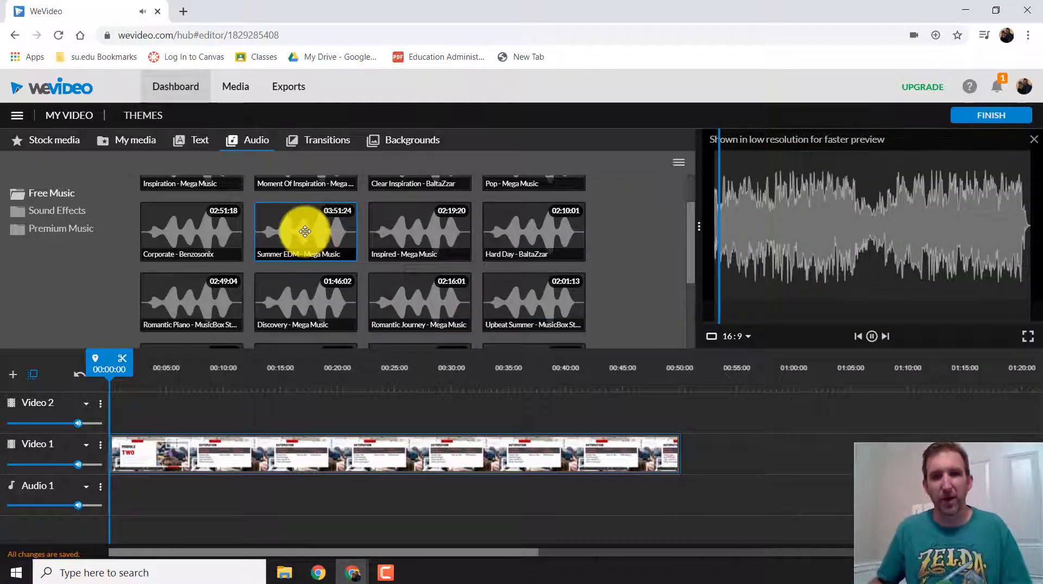
pyautogui.moveTo(305, 232); pyautogui.dragTo(140, 494)
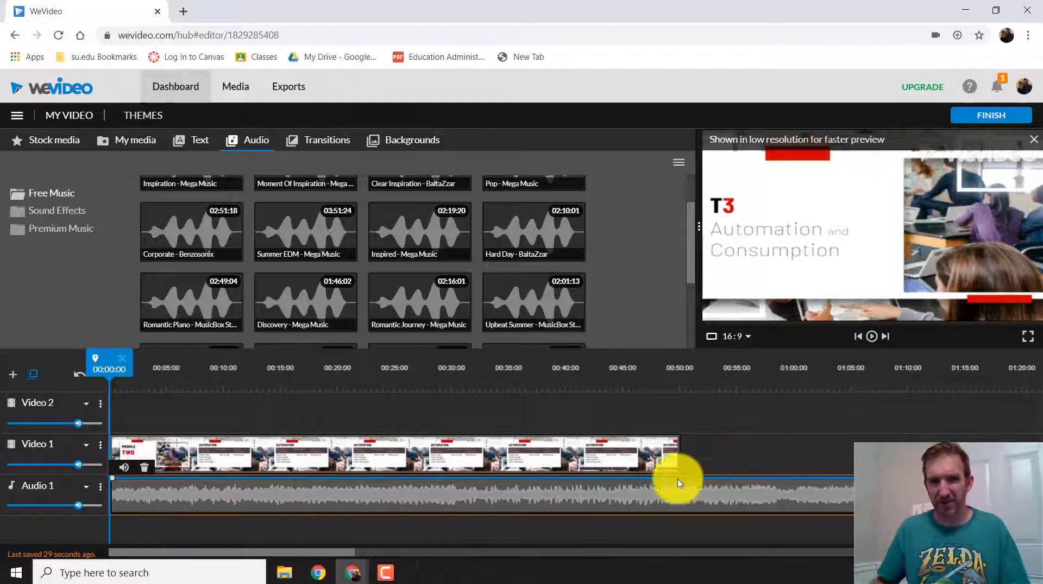
# Trim the end of the music clip on Audio 1 to 00:50:04, matching the end of the video clip
pyautogui.moveTo(333, 552); pyautogui.dragTo(876, 558)
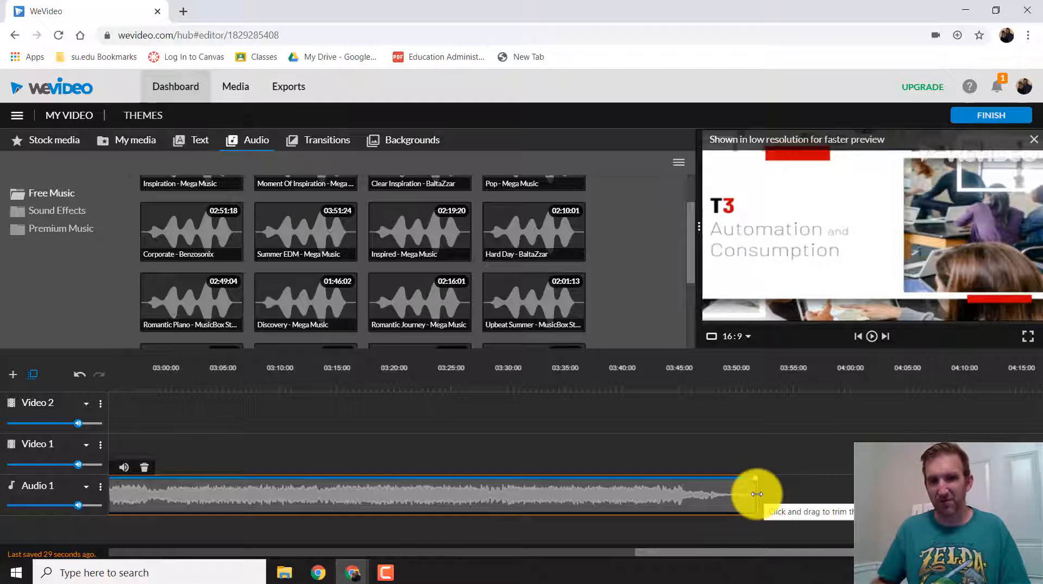
pyautogui.moveTo(756, 494)
pyautogui.mouseDown()
pyautogui.moveTo(54, 496)
pyautogui.moveTo(156, 492)
pyautogui.moveTo(140, 492)
pyautogui.mouseUp()
pyautogui.moveTo(618, 554); pyautogui.dragTo(567, 559)
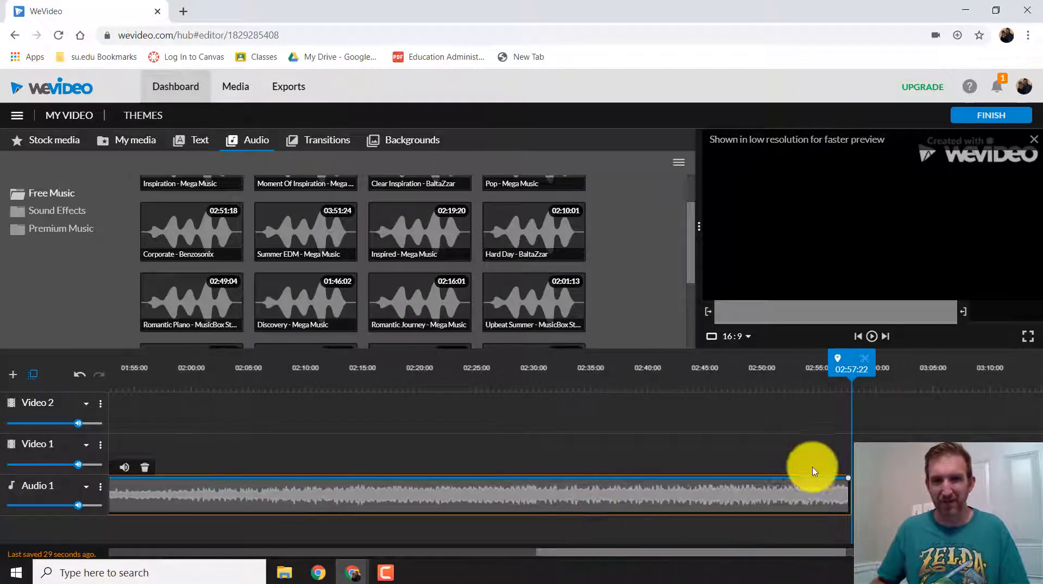
pyautogui.moveTo(849, 495)
pyautogui.mouseDown()
pyautogui.moveTo(193, 507)
pyautogui.moveTo(131, 499)
pyautogui.mouseUp()
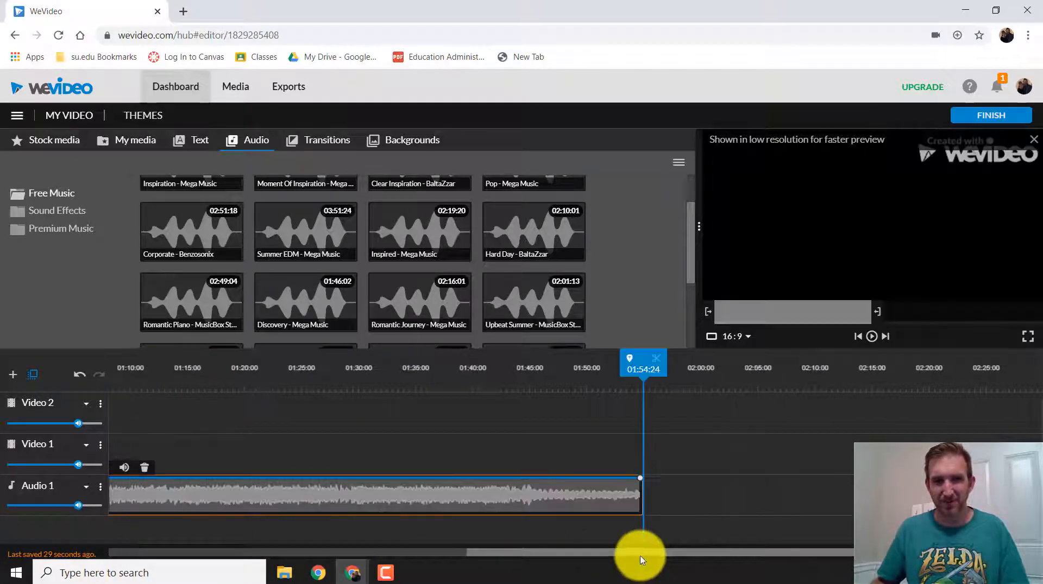
pyautogui.moveTo(636, 552); pyautogui.dragTo(534, 553)
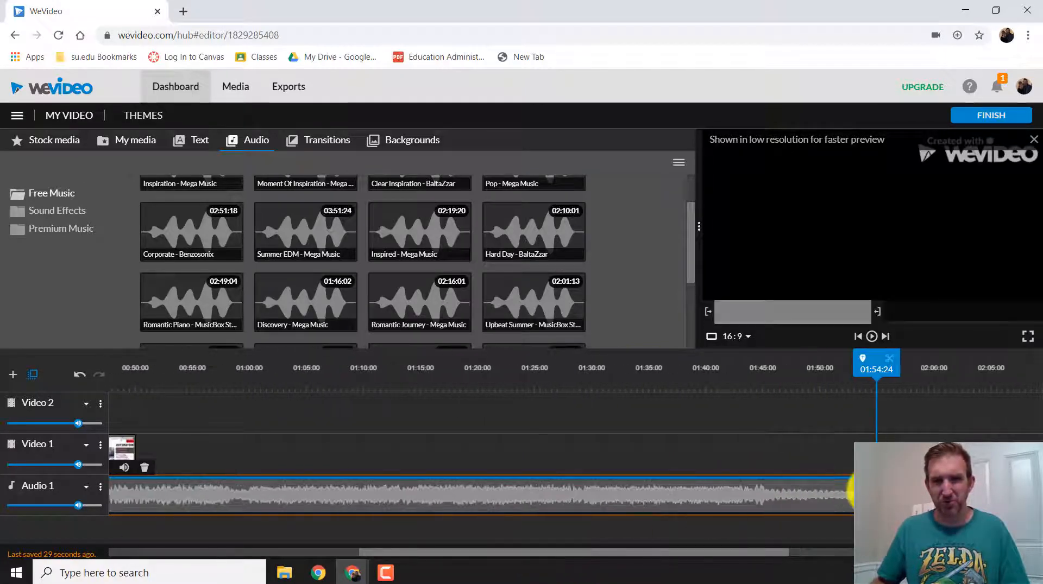
pyautogui.moveTo(851, 491)
pyautogui.mouseDown()
pyautogui.moveTo(326, 507)
pyautogui.moveTo(181, 501)
pyautogui.moveTo(217, 515)
pyautogui.mouseUp()
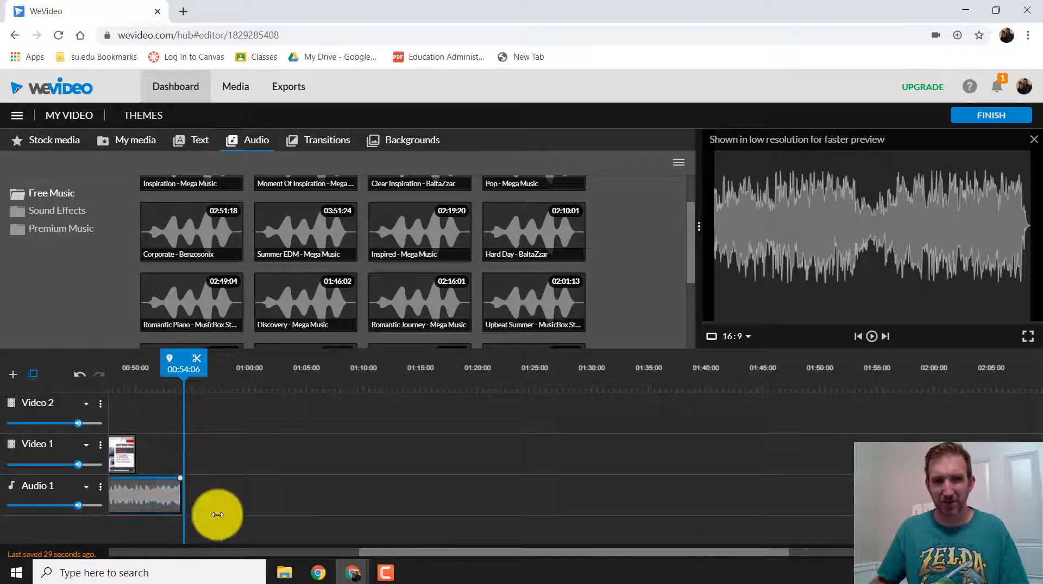
pyautogui.moveTo(466, 552); pyautogui.dragTo(151, 544)
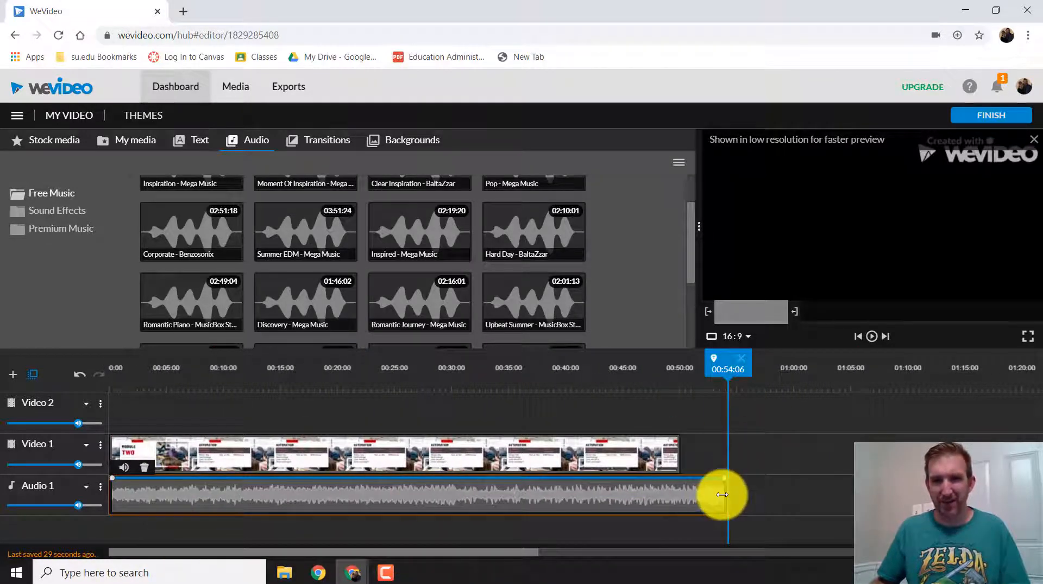
pyautogui.moveTo(722, 495); pyautogui.dragTo(683, 501)
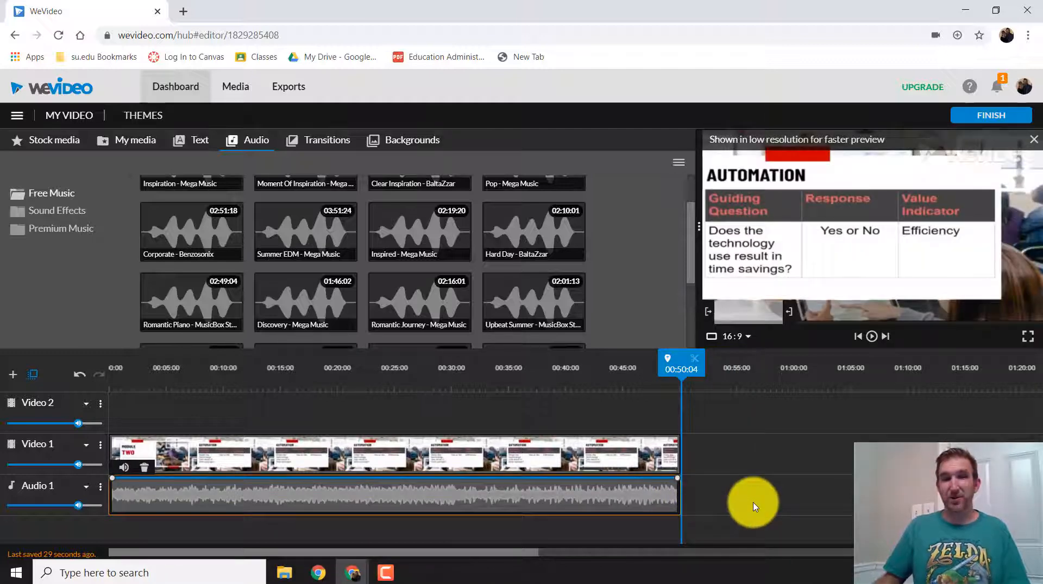
# Play the project from the beginning to check how loud the music is against the narration
pyautogui.moveTo(682, 377); pyautogui.dragTo(500, 374)
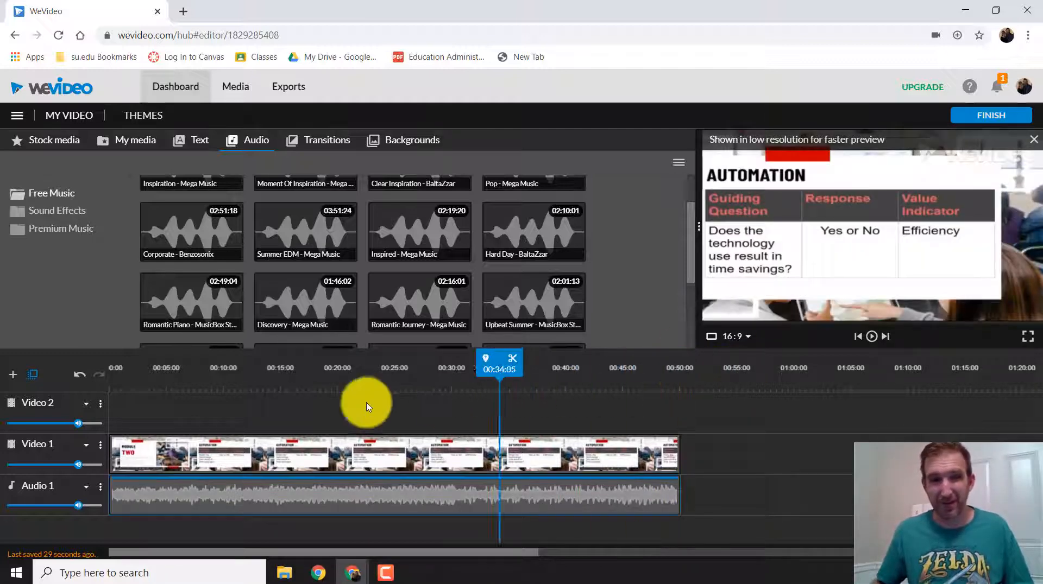
pyautogui.moveTo(367, 403); pyautogui.dragTo(53, 396)
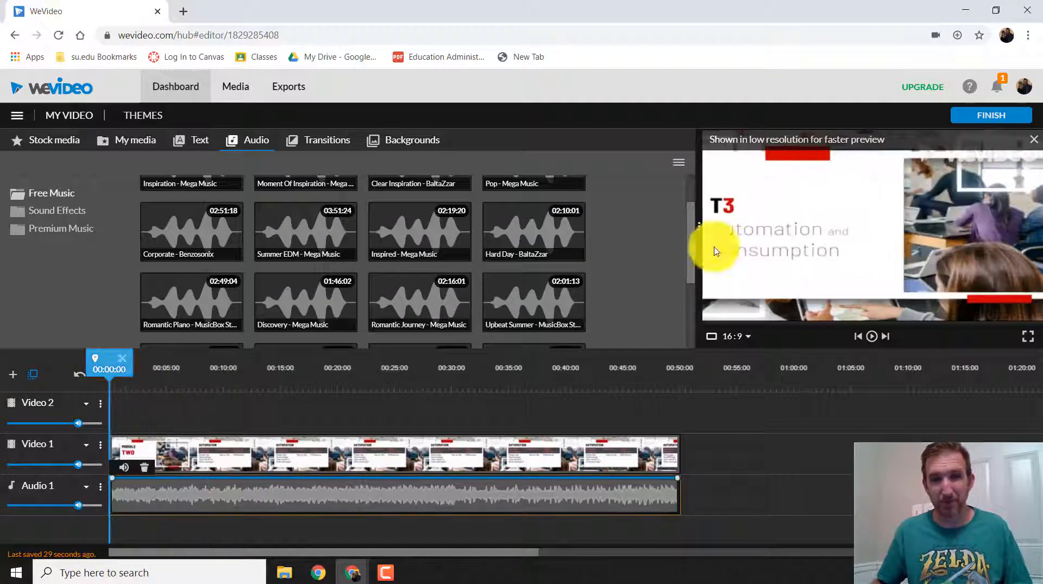
pyautogui.click(869, 338)
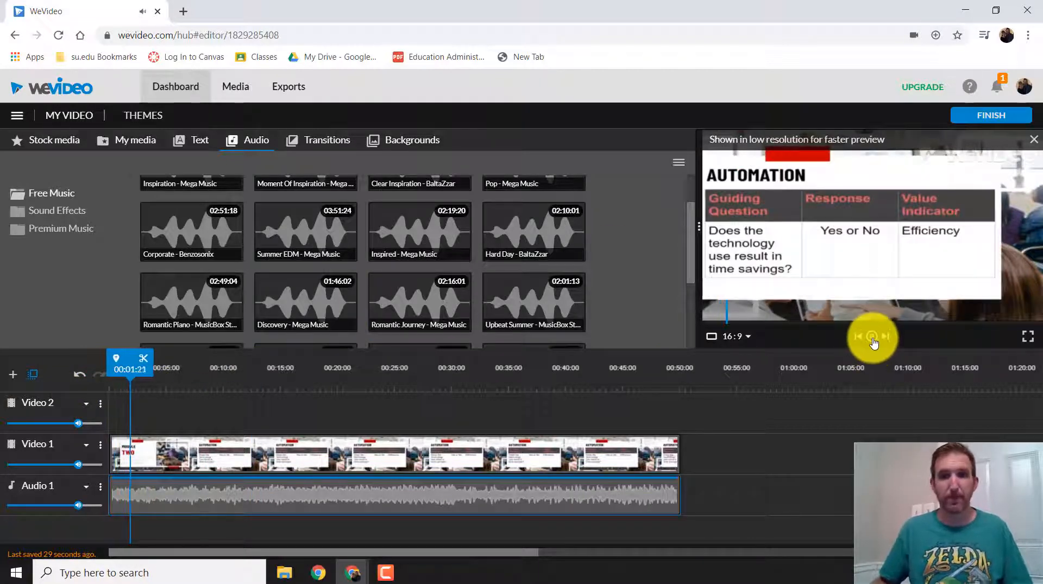
pyautogui.click(871, 337)
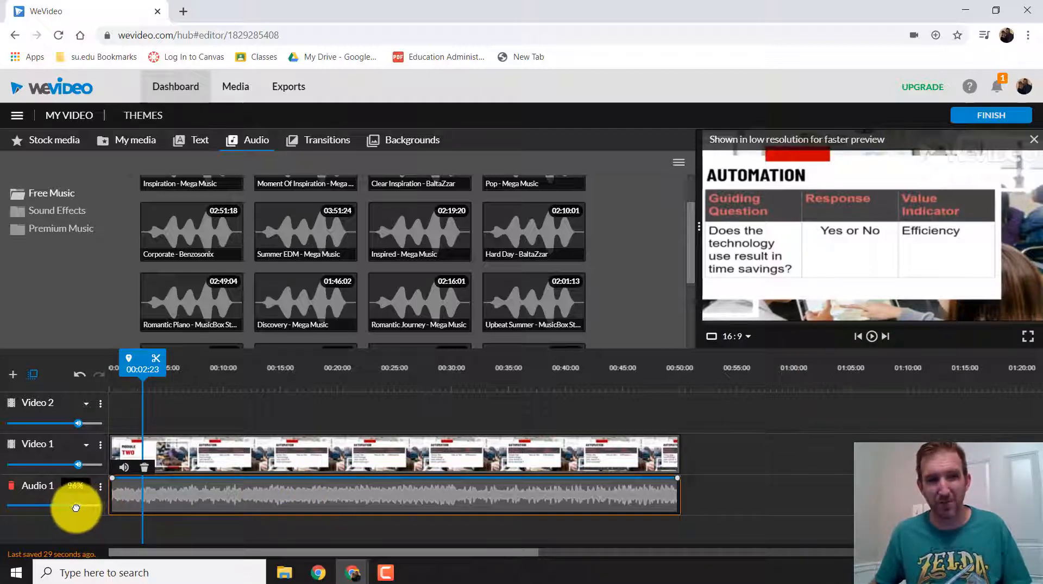
# Lower the Audio 1 track volume to about 25% and play back the mix to check the balance
pyautogui.moveTo(76, 508); pyautogui.dragTo(23, 507)
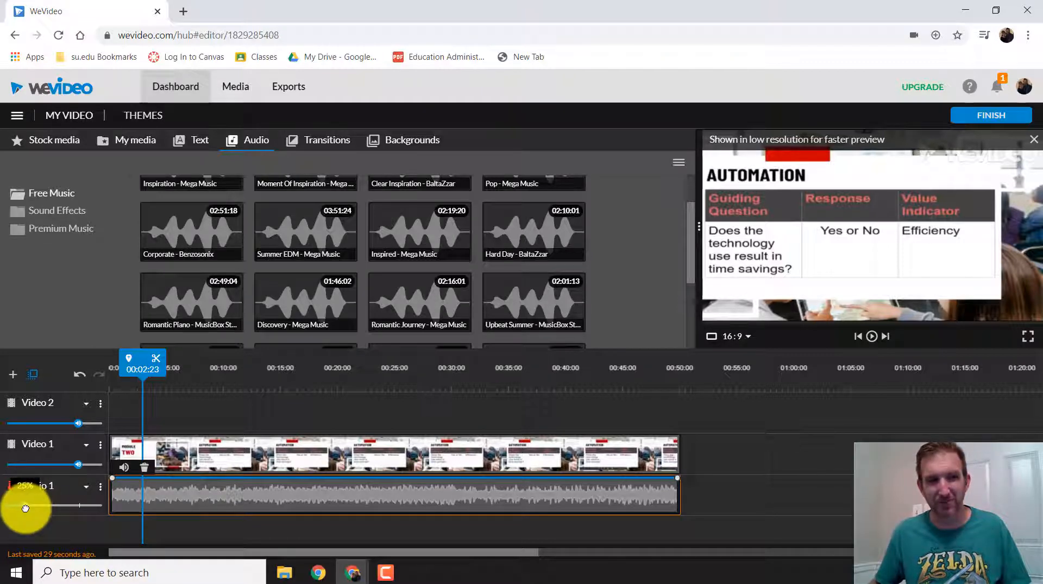
pyautogui.press('space')
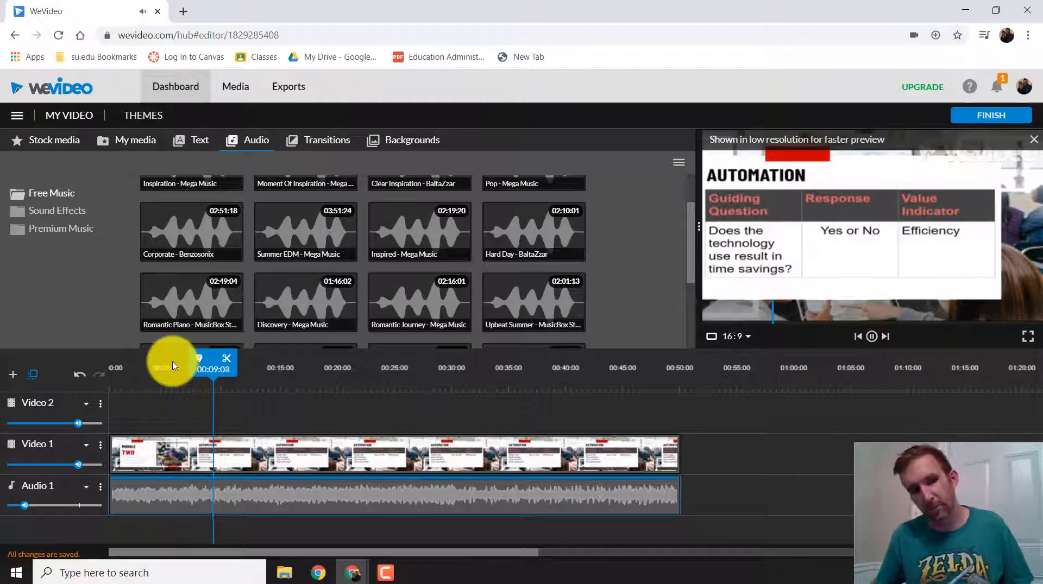
pyautogui.press('space')
pyautogui.moveTo(215, 376); pyautogui.dragTo(97, 374)
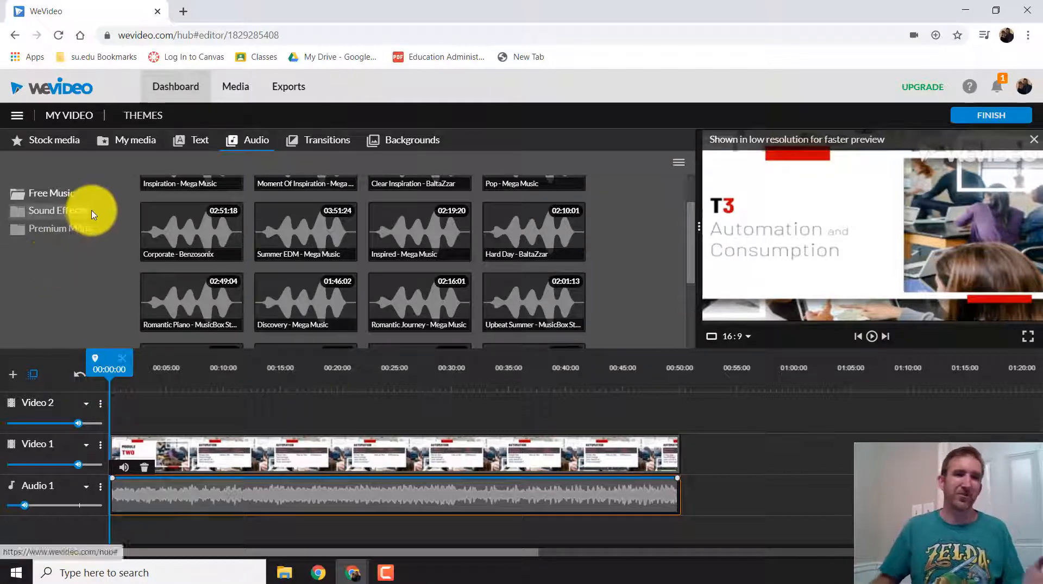
# Add a static Subtitle boxed title near the start of the Video 2 track and preview it over the recording
pyautogui.click(191, 143)
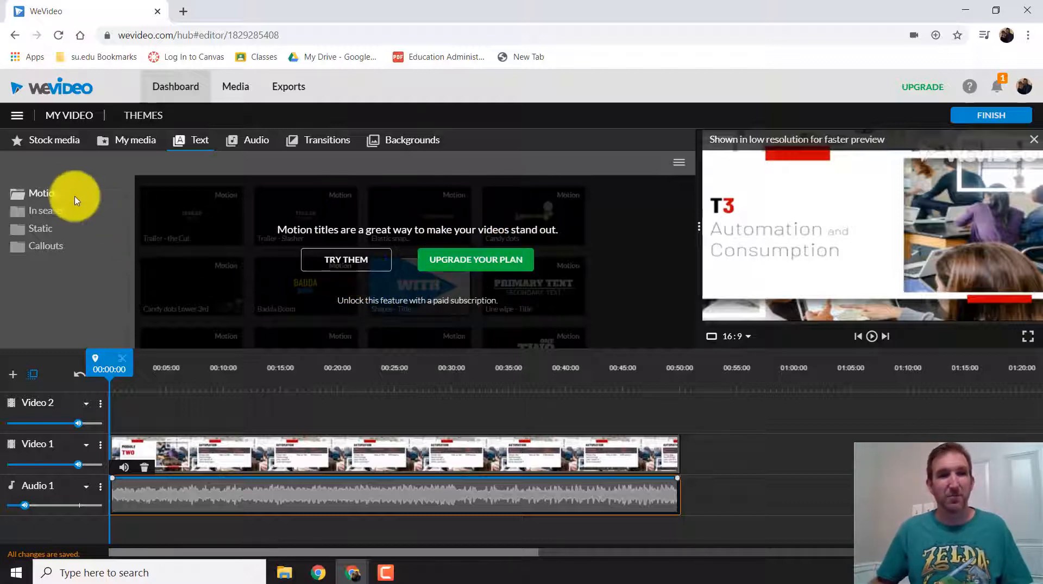
pyautogui.click(44, 230)
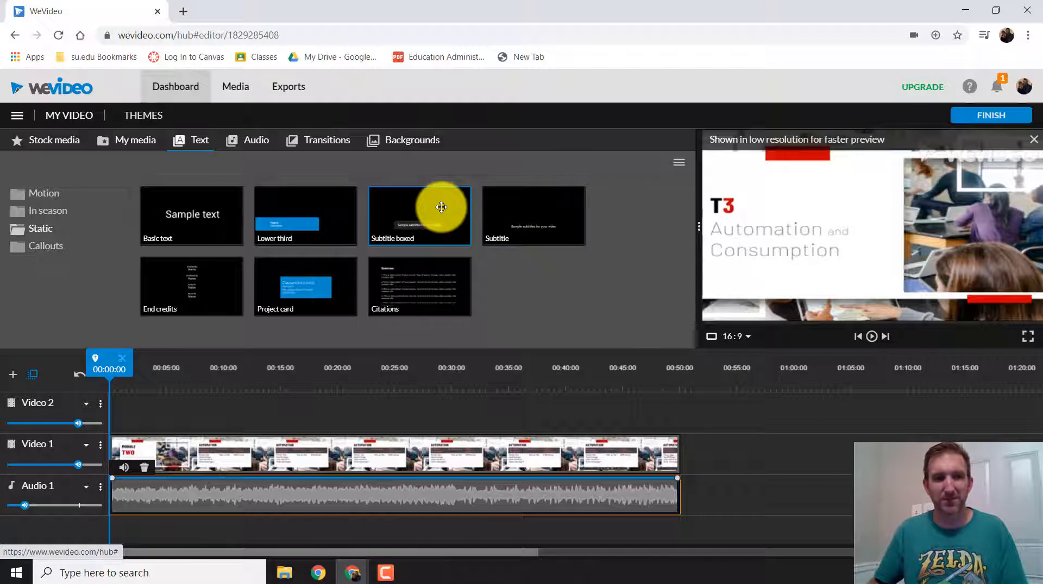
pyautogui.moveTo(440, 207); pyautogui.dragTo(131, 404)
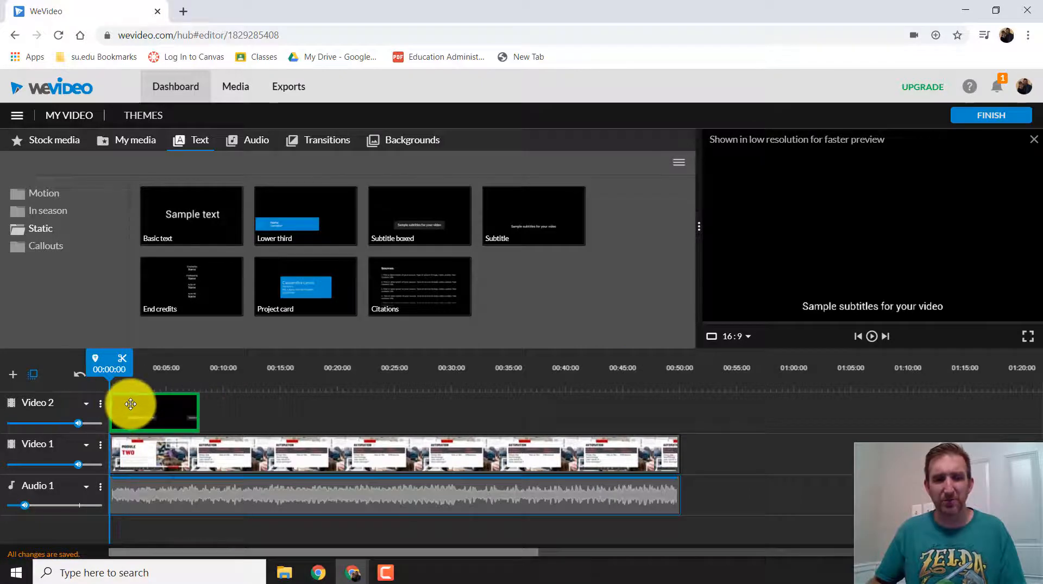
pyautogui.click(135, 403)
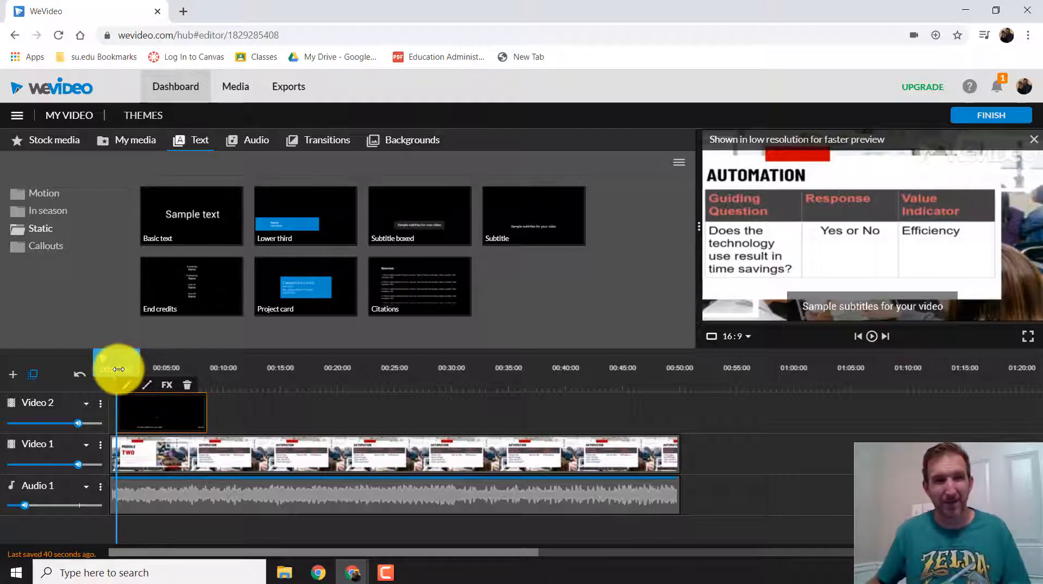
pyautogui.moveTo(117, 366); pyautogui.dragTo(98, 368)
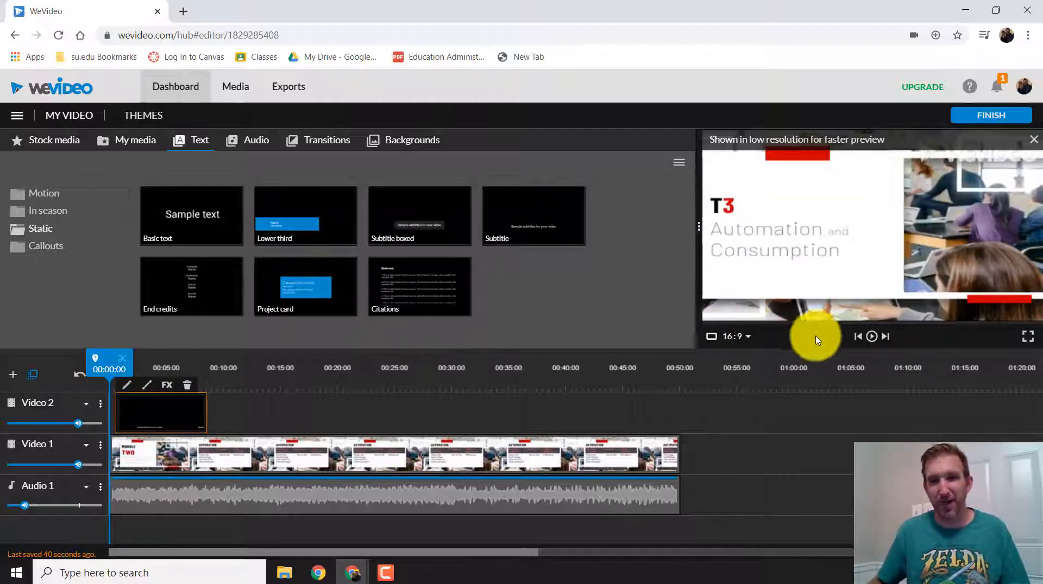
pyautogui.click(872, 339)
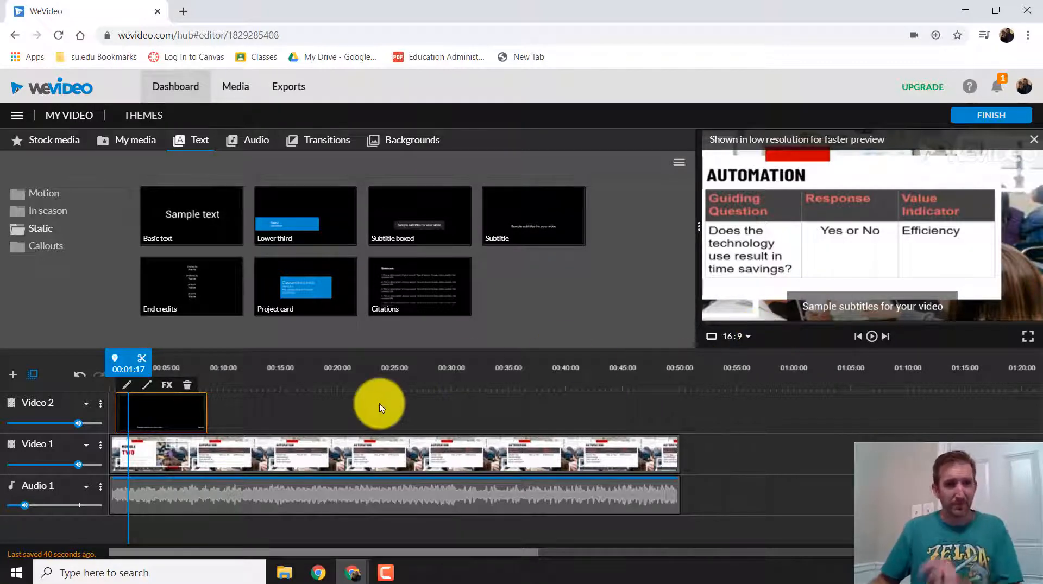
# Replace the sample text of the boxed subtitle on Video 2 with "Hello my name is Starlord"
pyautogui.doubleClick(168, 419)
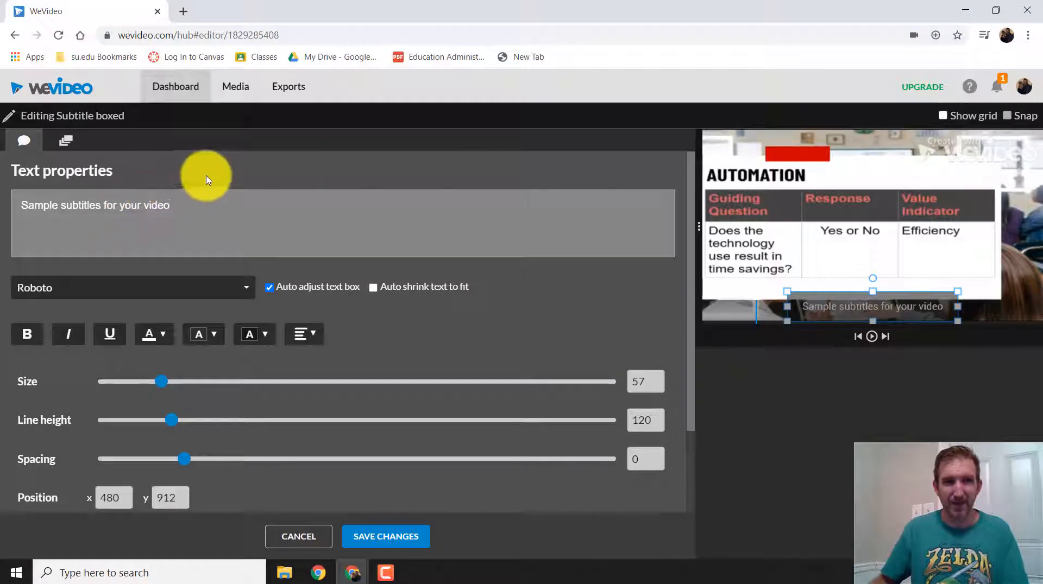
pyautogui.moveTo(182, 205); pyautogui.dragTo(1, 215)
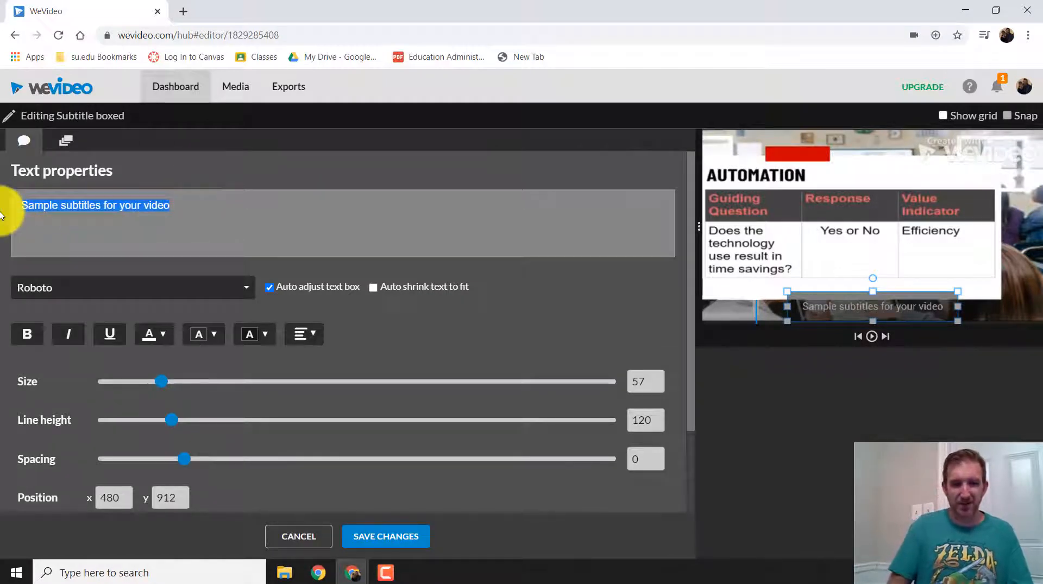
pyautogui.write('Hello my ')
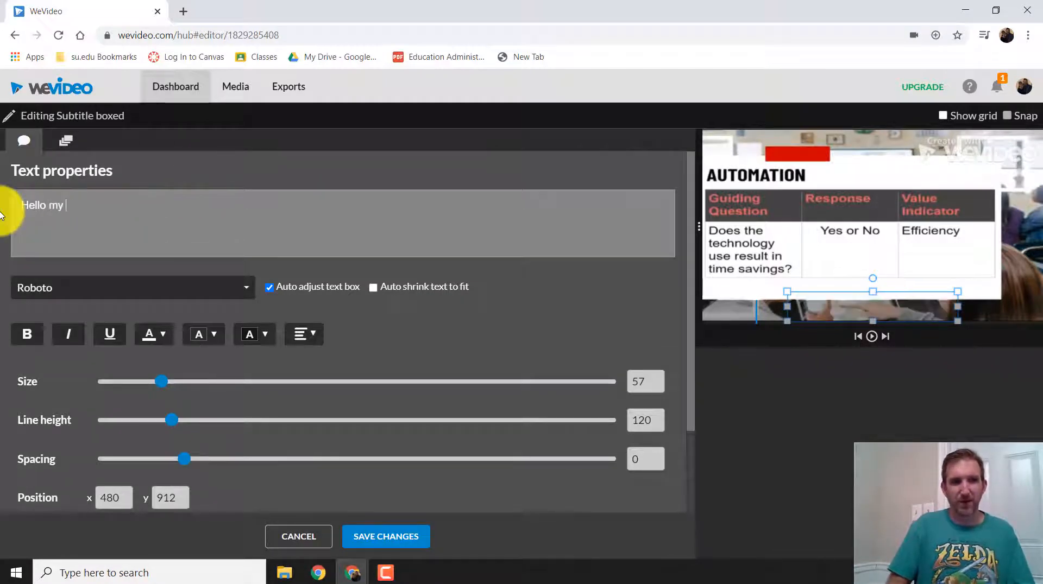
pyautogui.write('name is Starlord')
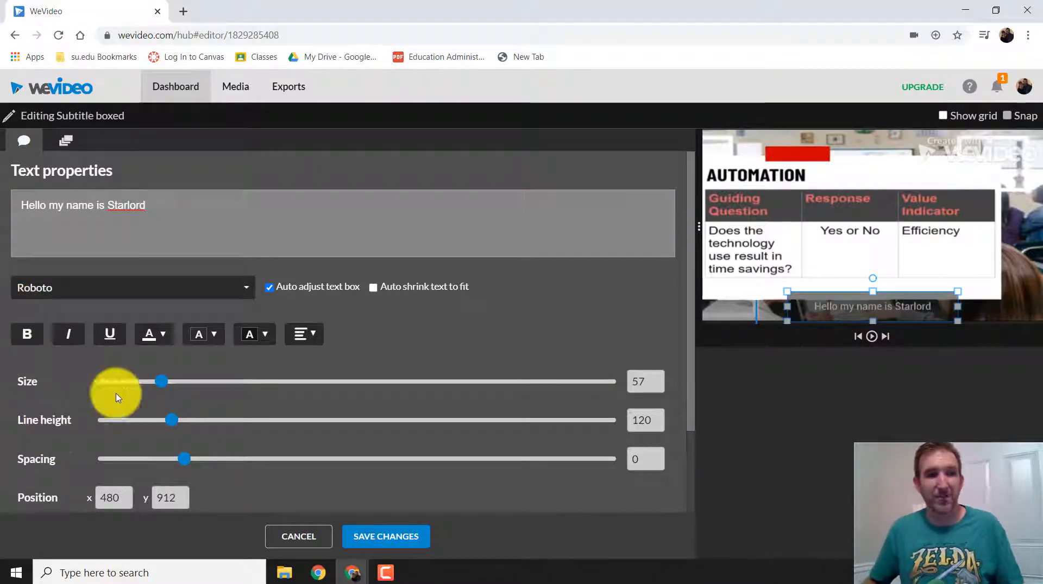
# Set the subtitle's text size to 64, move it up to position x 442, y 826, and save the changes
pyautogui.moveTo(161, 388); pyautogui.dragTo(116, 380)
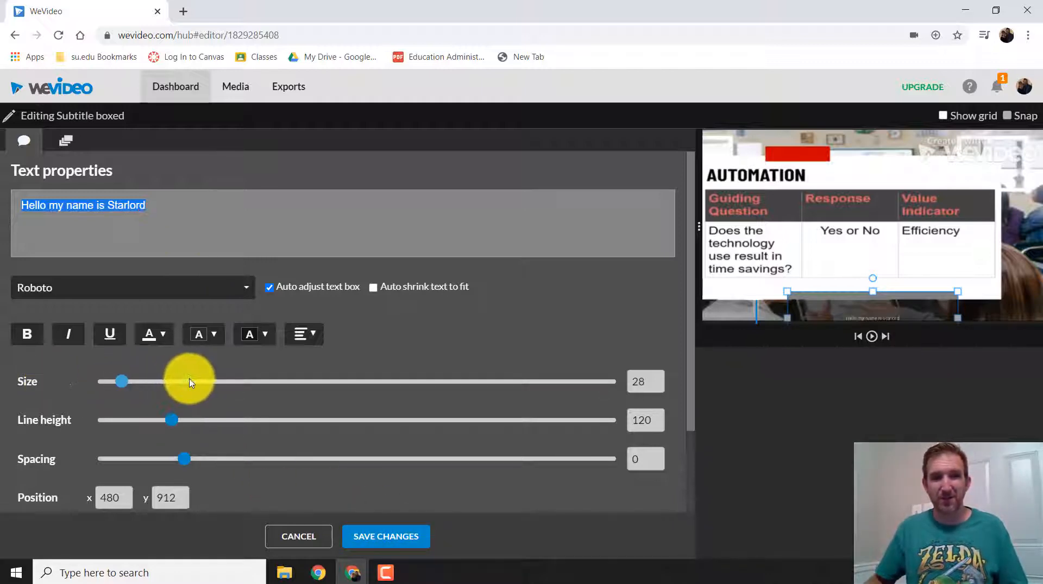
pyautogui.moveTo(191, 381); pyautogui.dragTo(173, 386)
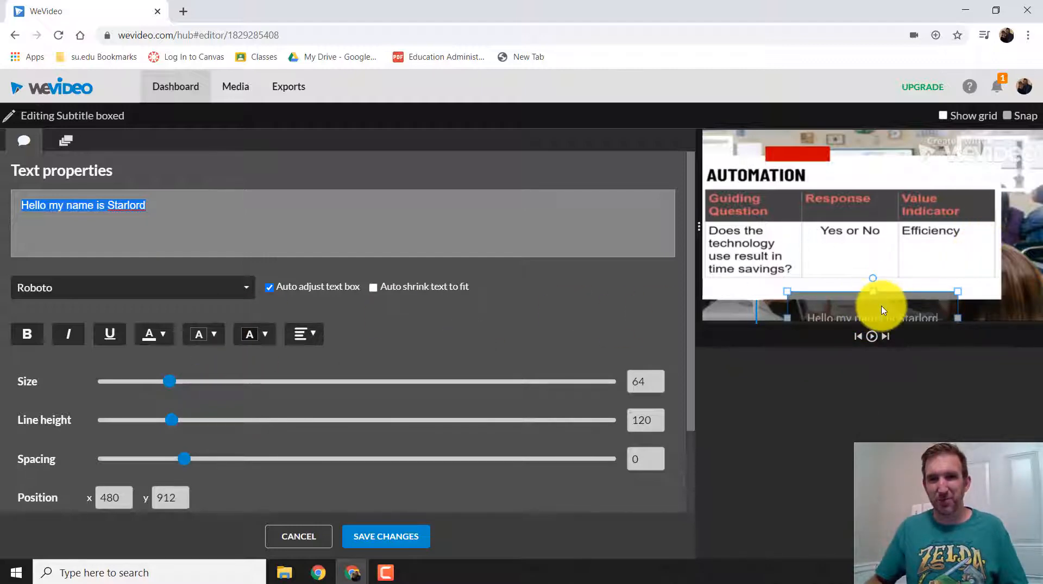
pyautogui.moveTo(885, 293); pyautogui.dragTo(866, 277)
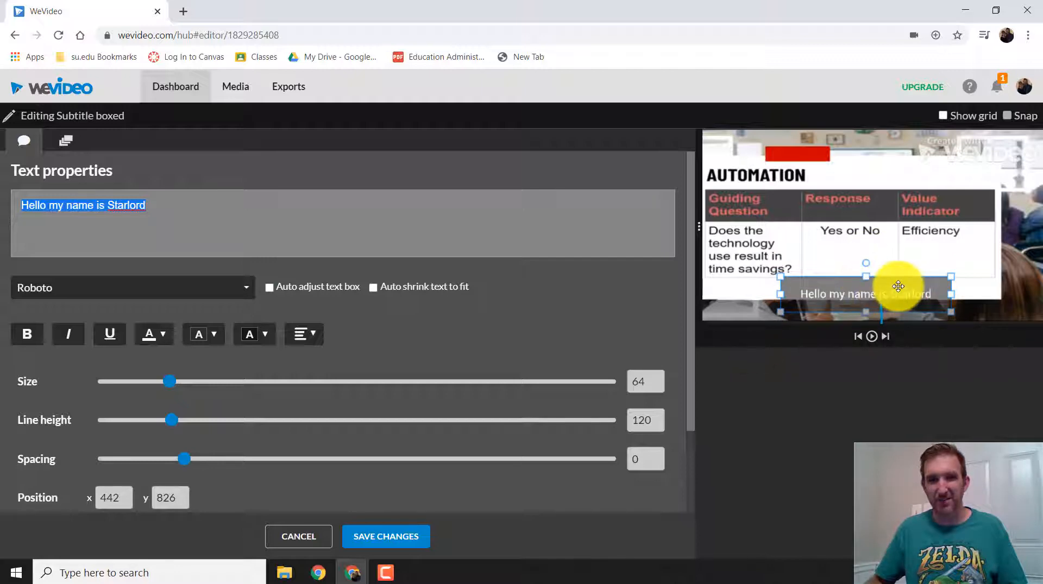
pyautogui.click(399, 537)
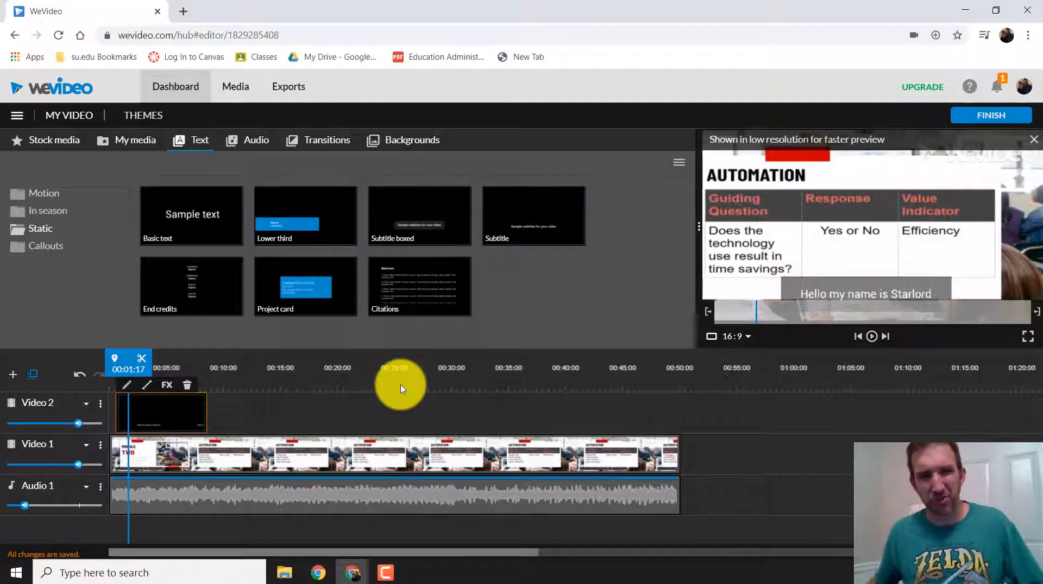
# Finish the project with the export title "Example Slideshow Video" and export it as an SD video
pyautogui.click(987, 120)
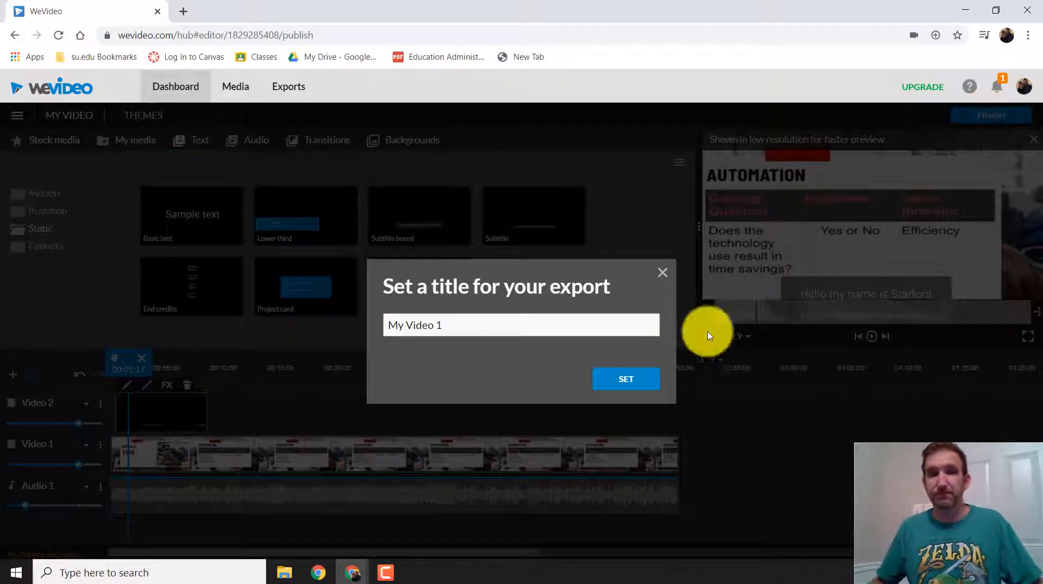
pyautogui.moveTo(447, 322); pyautogui.dragTo(337, 327)
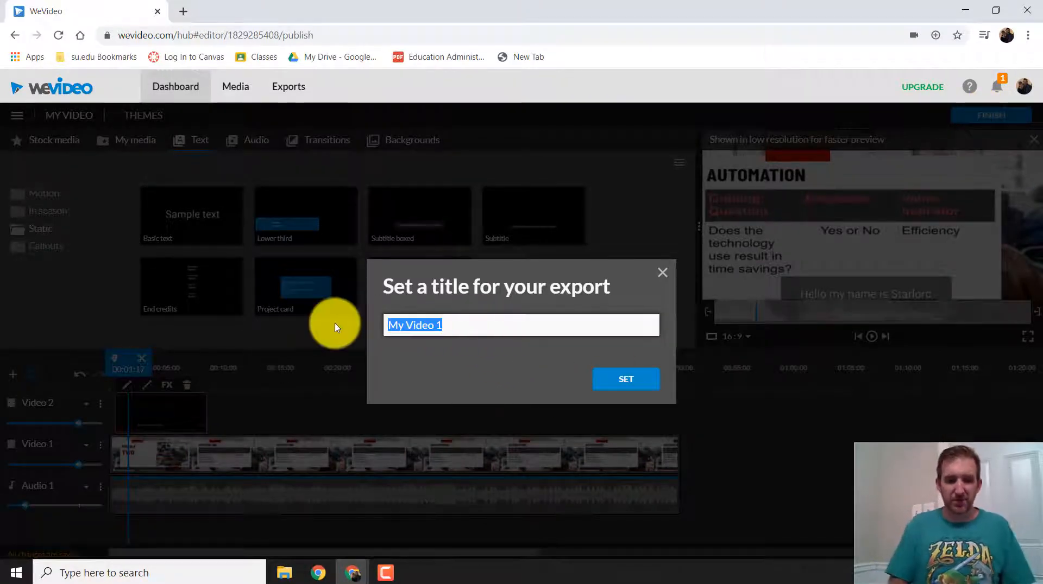
pyautogui.write('Example')
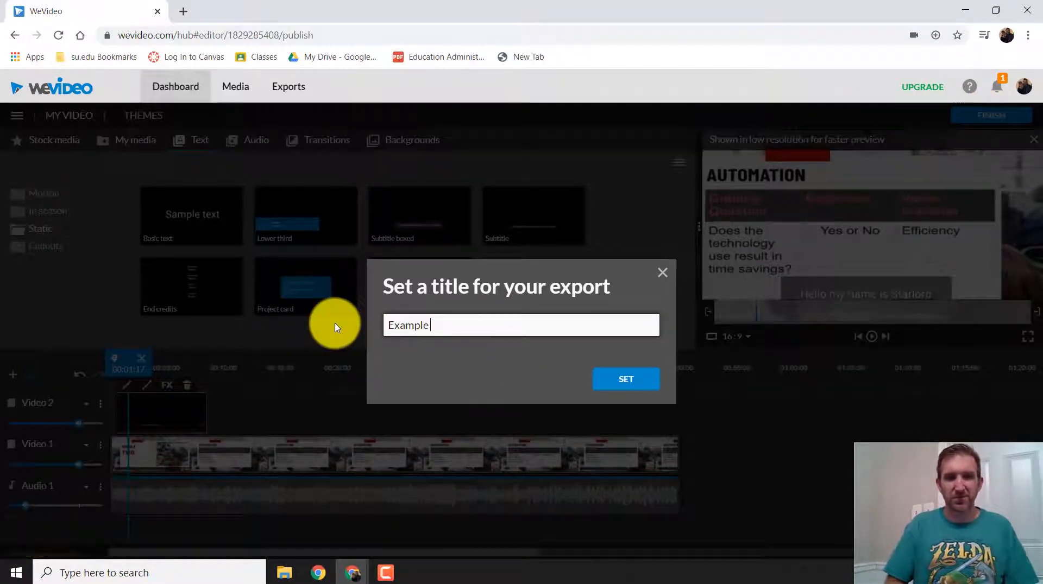
pyautogui.write(' Slideshow')
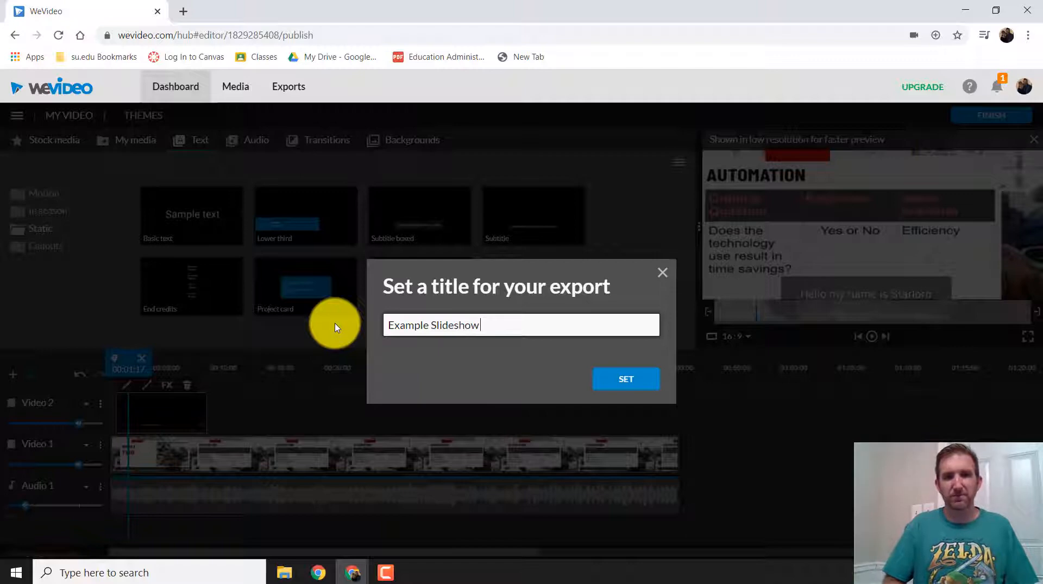
pyautogui.write(' Video')
pyautogui.press('Return')
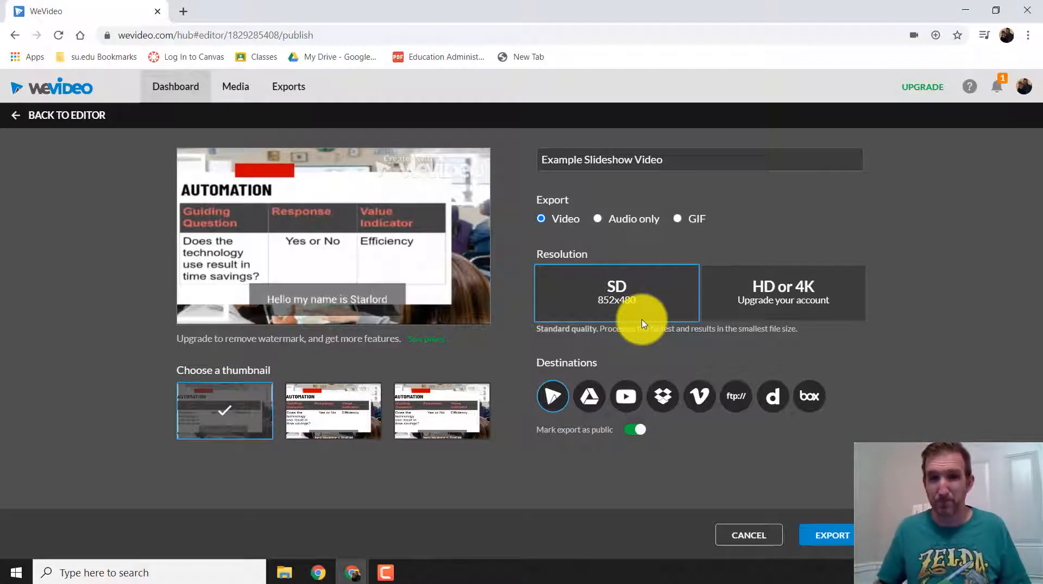
pyautogui.click(842, 541)
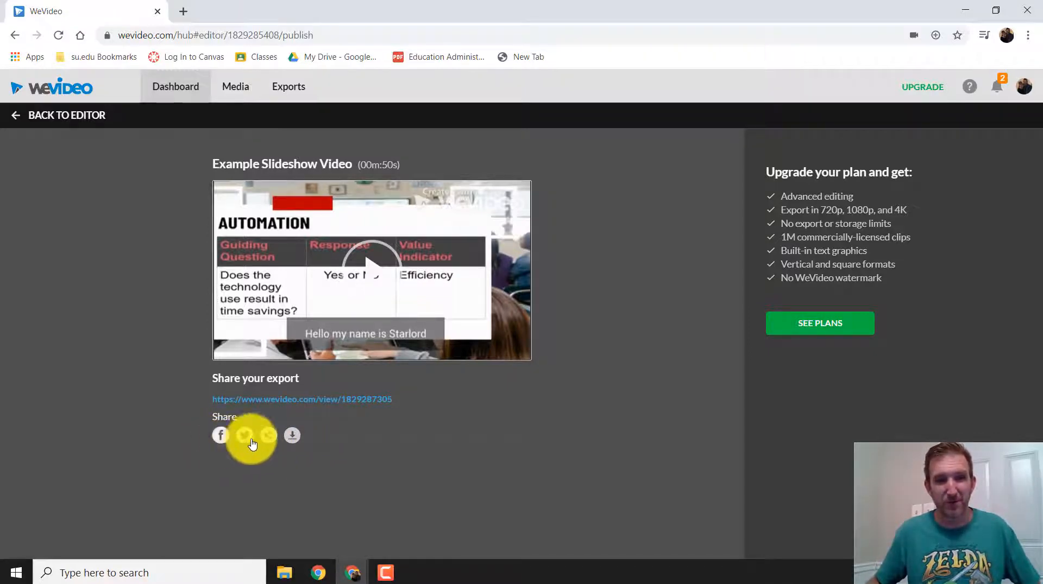
# Download the exported video and save it to the Desktop as Example Slideshow Video
pyautogui.click(291, 438)
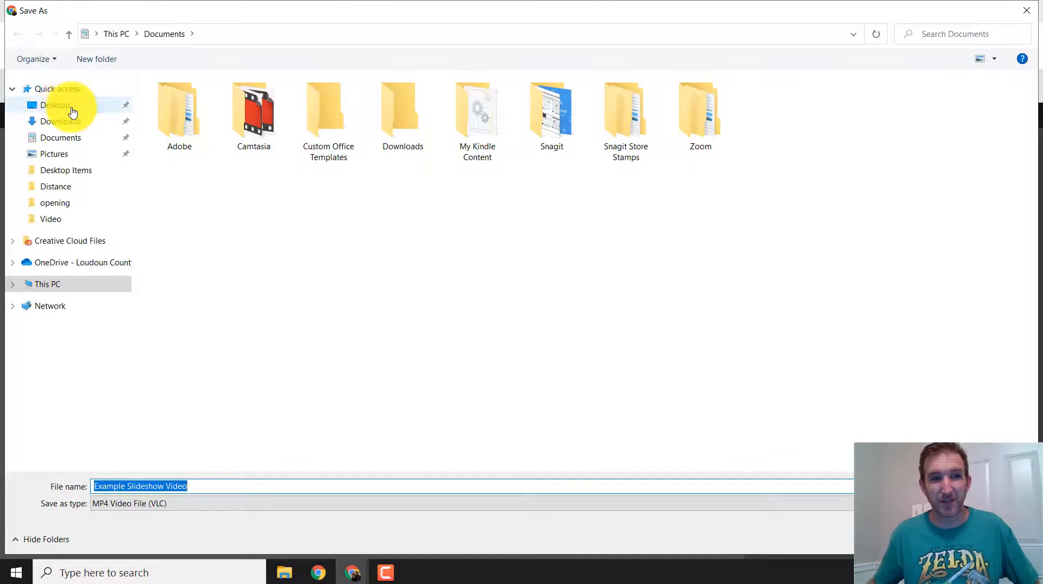
pyautogui.click(79, 110)
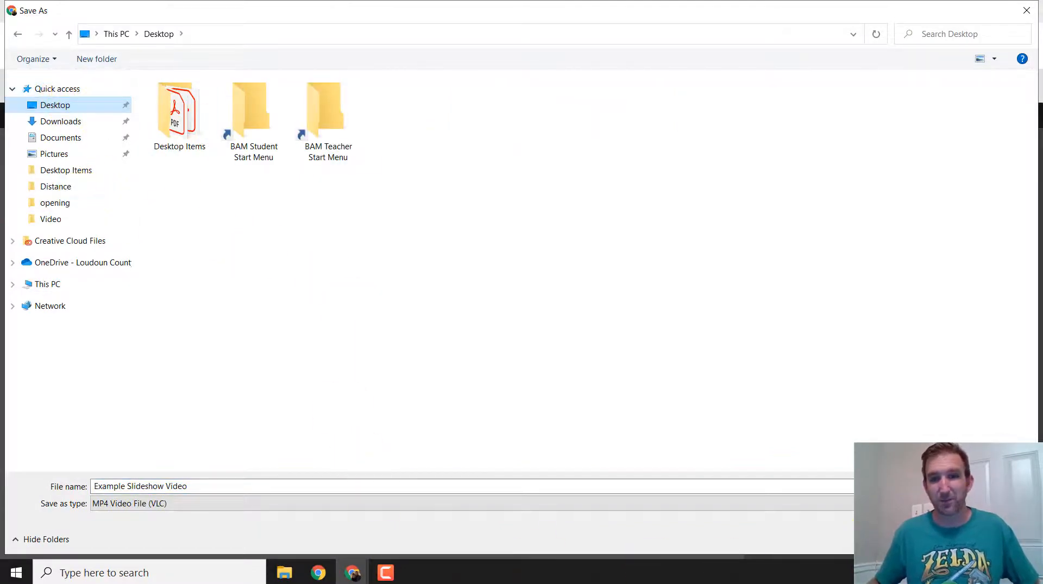
pyautogui.click(923, 539)
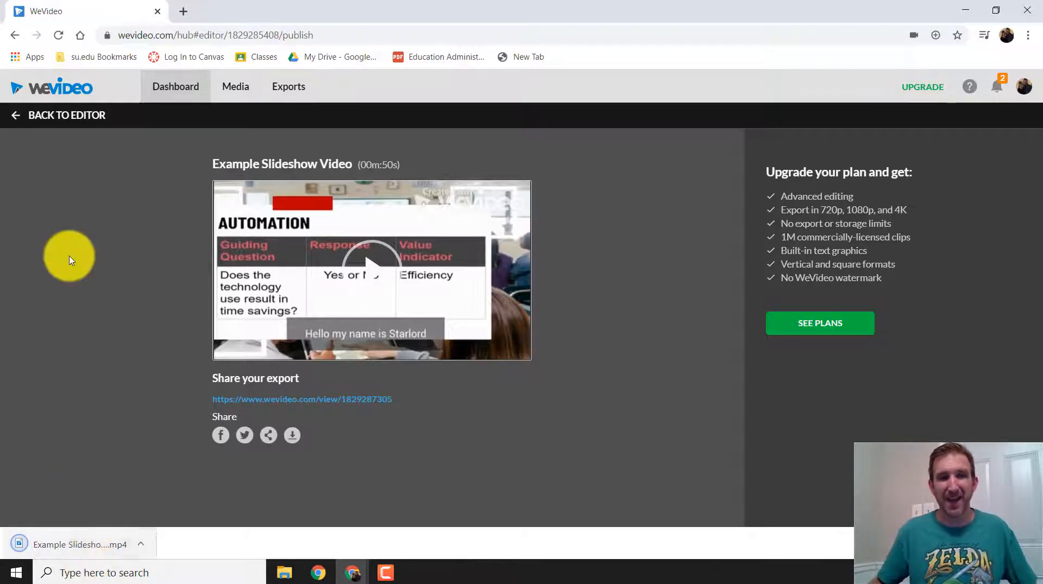
# Open YouTube in a new browser tab and check the signed-in account
pyautogui.click(183, 11)
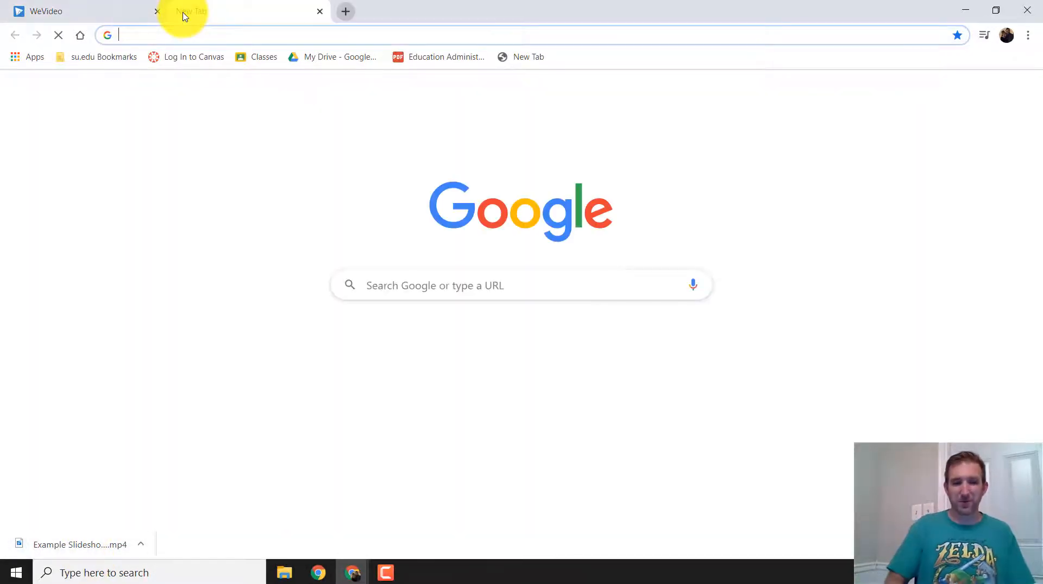
pyautogui.write('youtu')
pyautogui.press('Return')
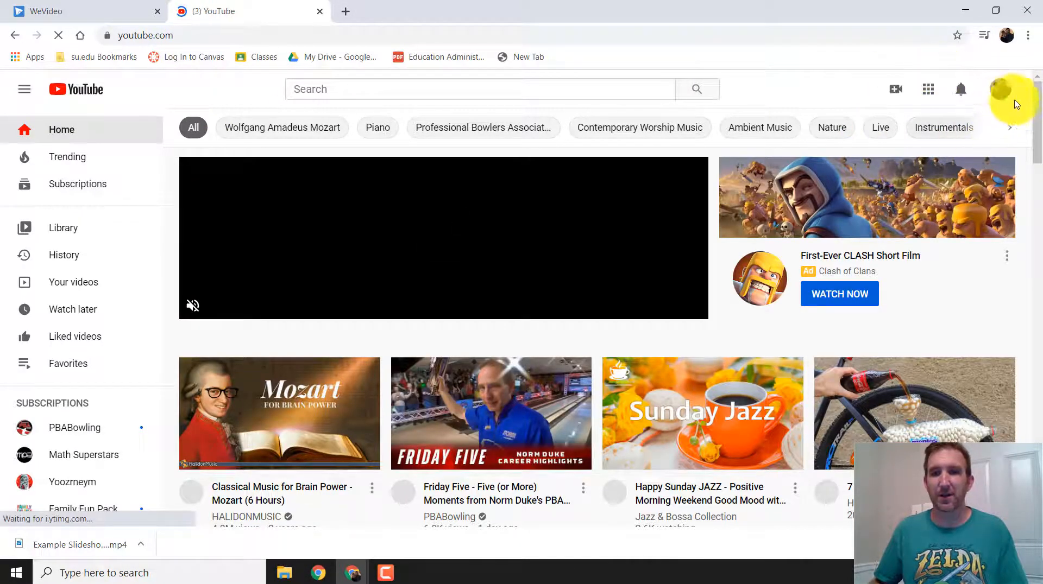
pyautogui.click(1001, 96)
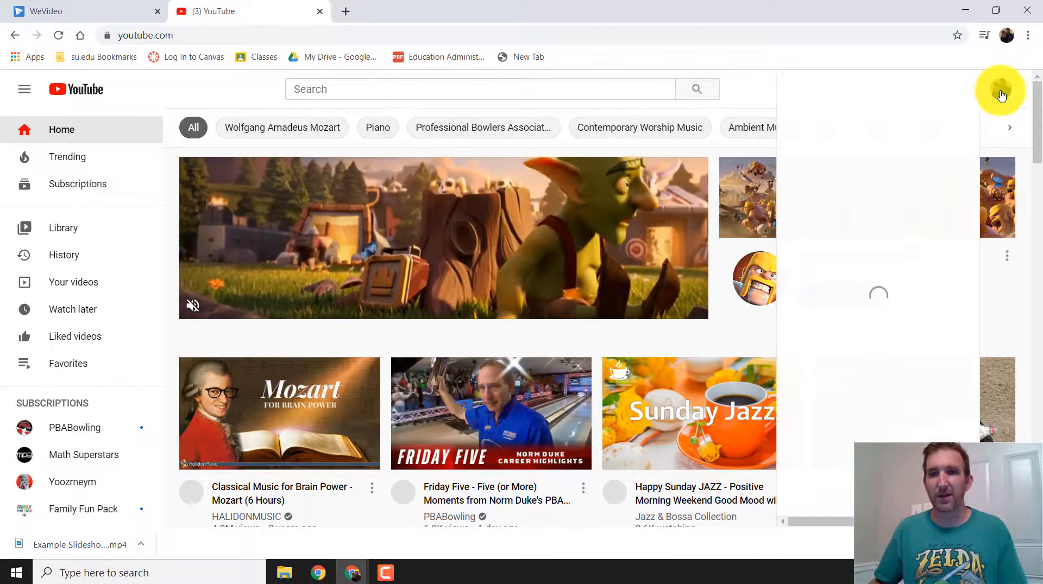
pyautogui.click(1001, 95)
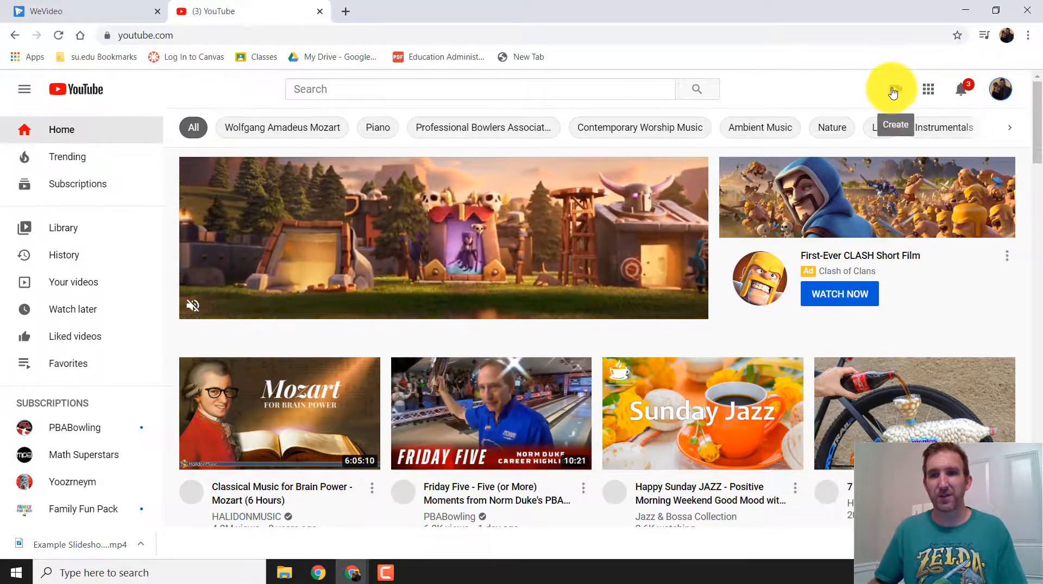
# Start a YouTube video upload with the Example Slideshow Video file from the Desktop
pyautogui.click(894, 91)
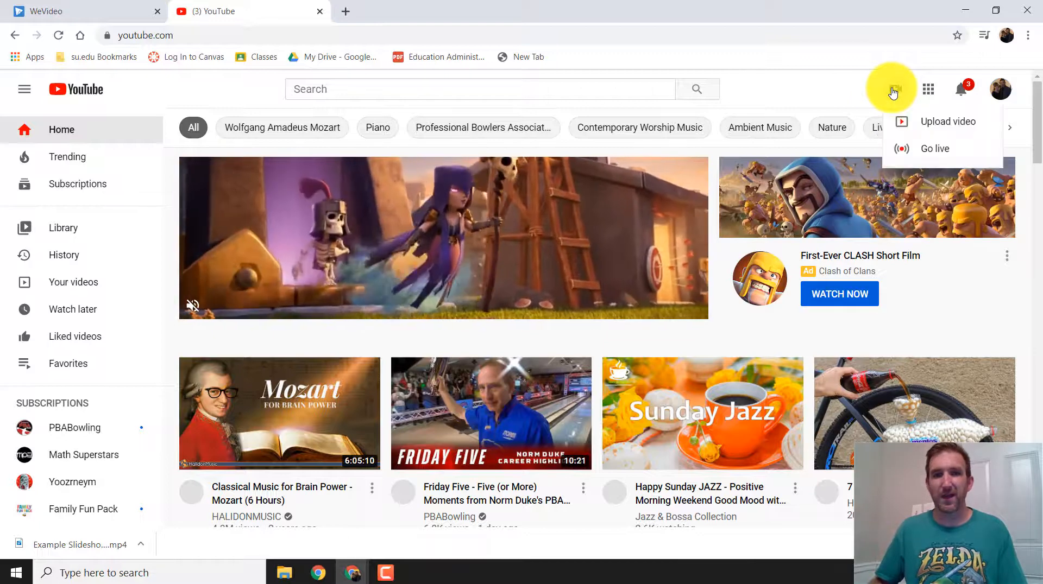
pyautogui.click(948, 123)
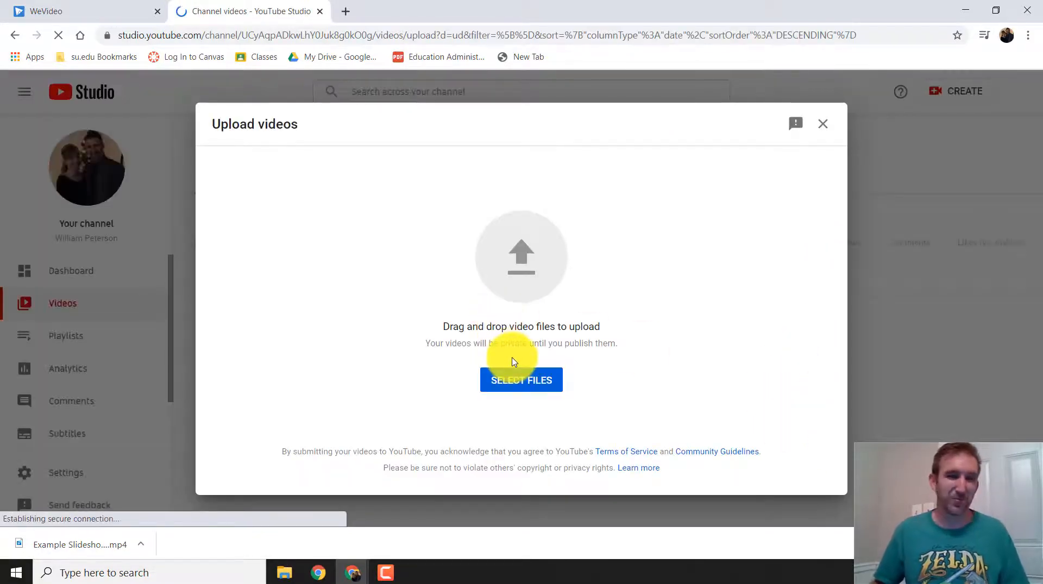
pyautogui.click(526, 389)
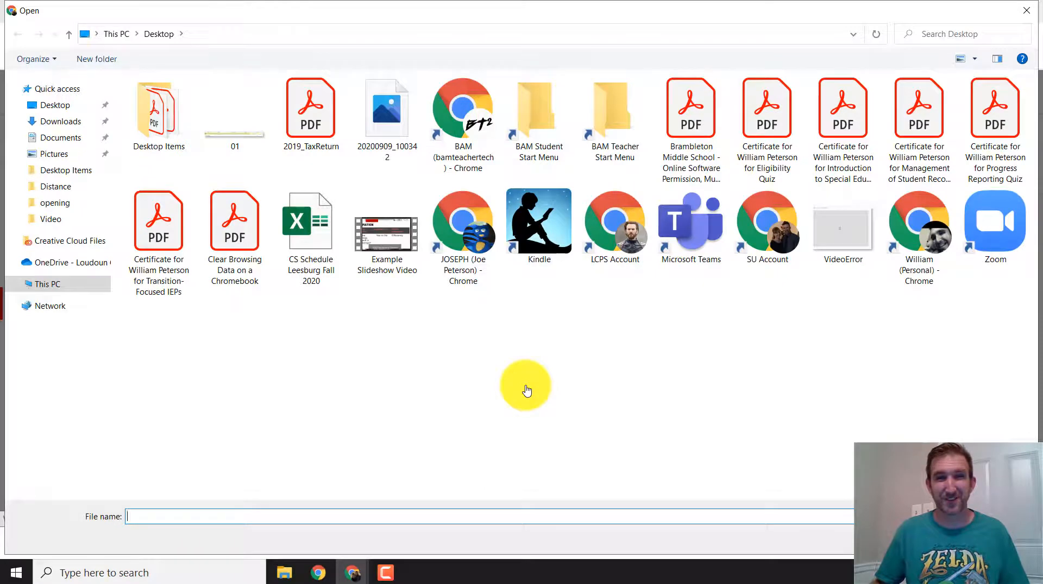
pyautogui.doubleClick(389, 247)
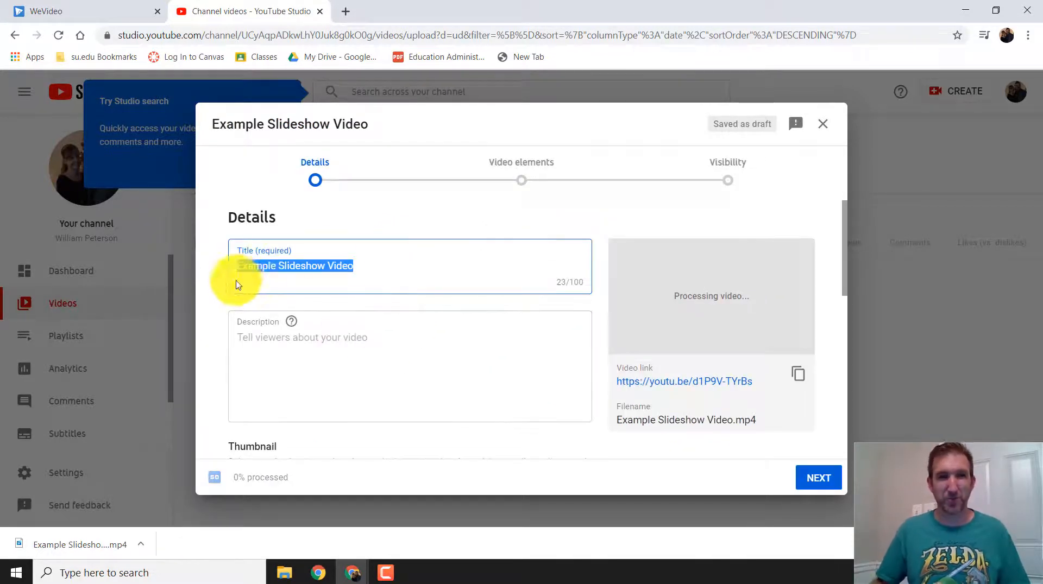
# Enter "catchy description" as the video's description and set its audience to "No, it's not made for kids"
pyautogui.click(320, 355)
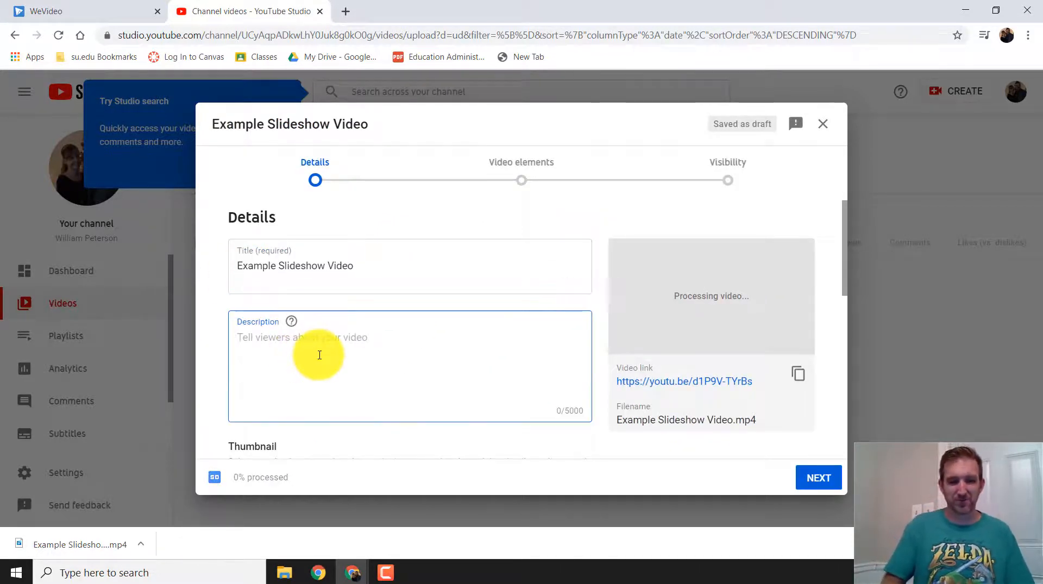
pyautogui.write('catchy')
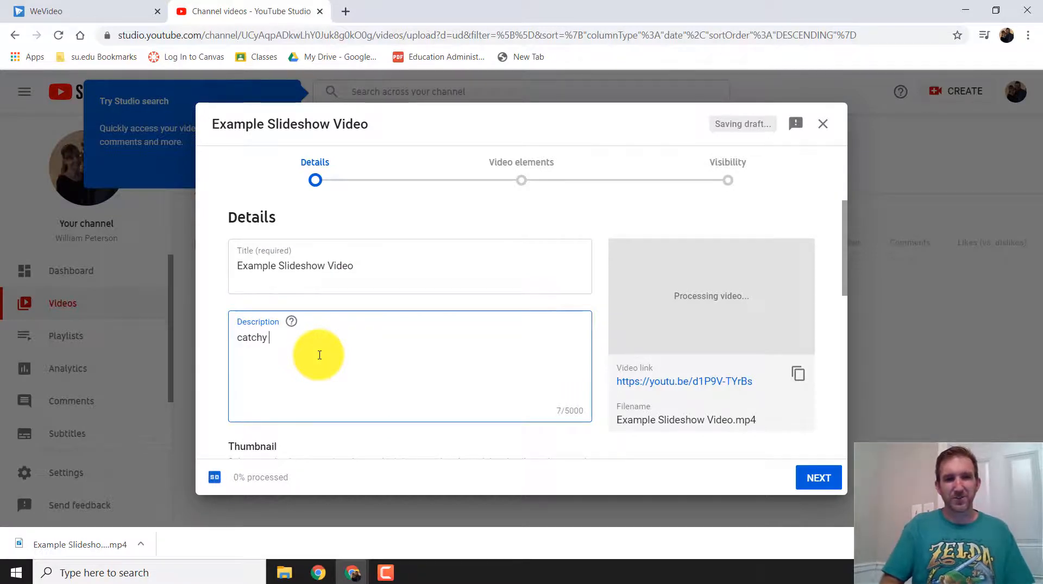
pyautogui.write(' description')
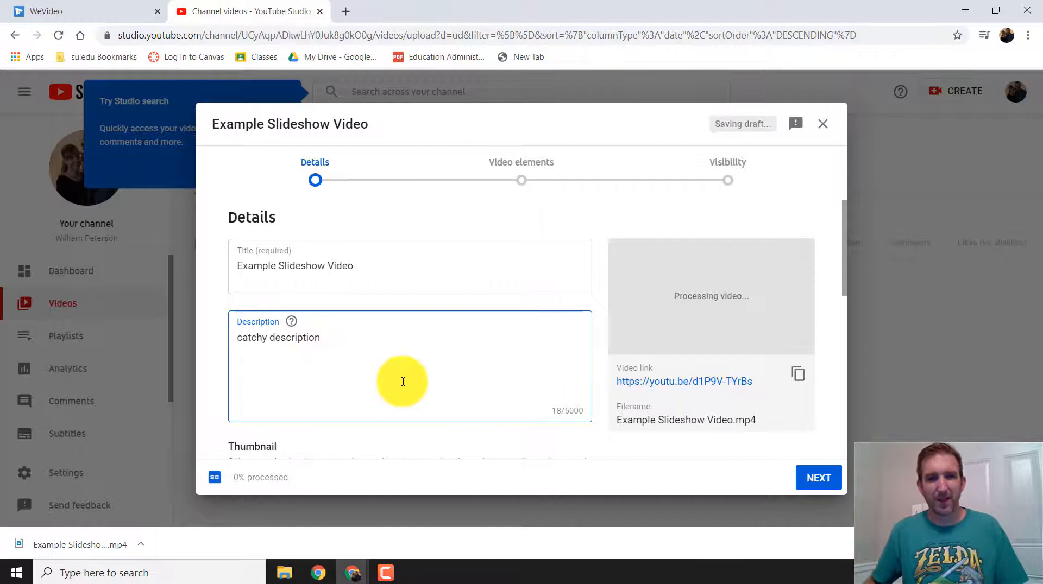
pyautogui.scroll(-4, 401, 380)
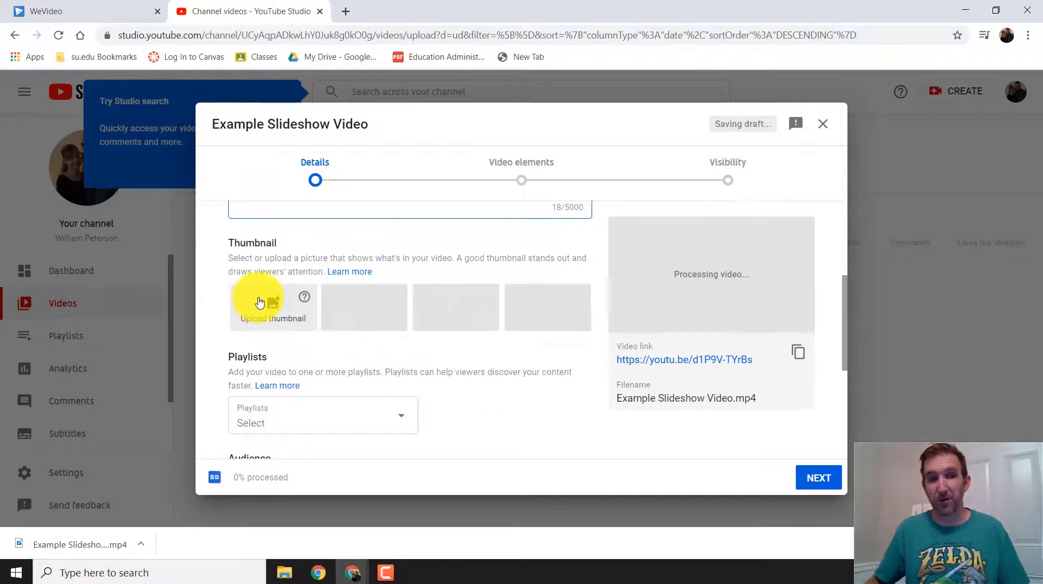
pyautogui.scroll(-4, 560, 416)
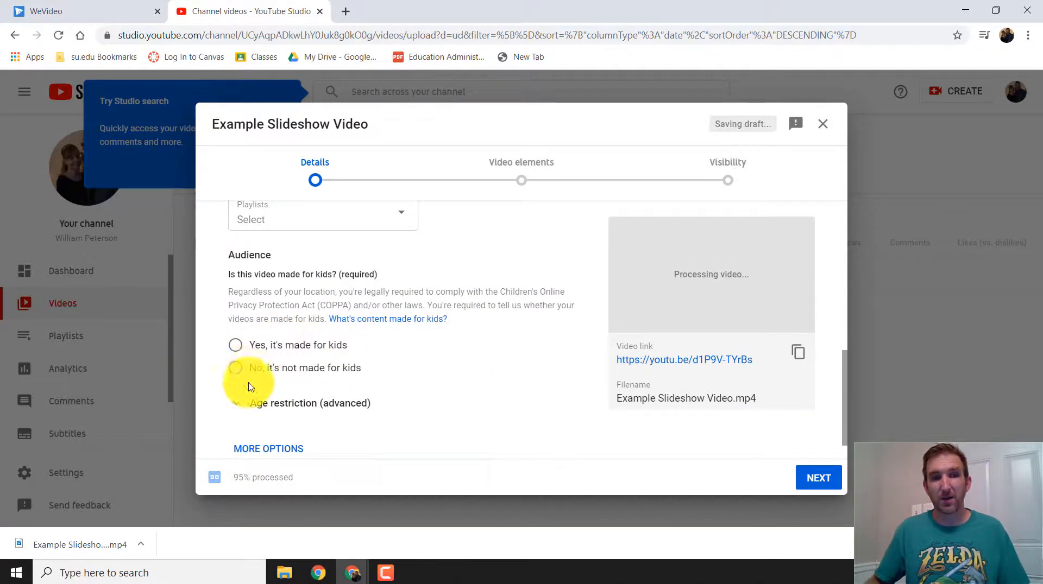
pyautogui.click(235, 368)
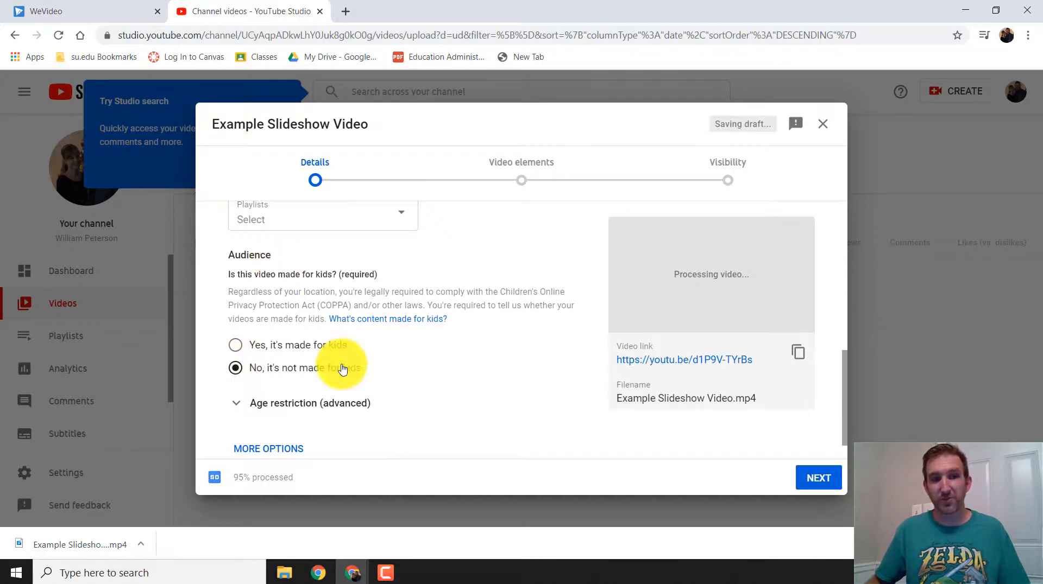
pyautogui.scroll(-1, 487, 411)
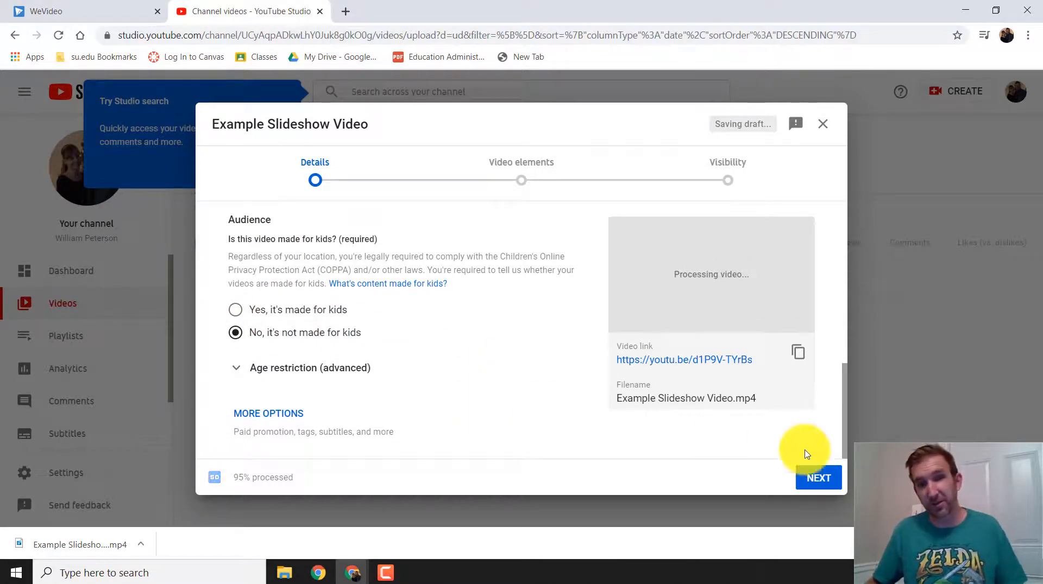
# Skip the video elements, set the video's visibility to Public and publish it
pyautogui.click(826, 480)
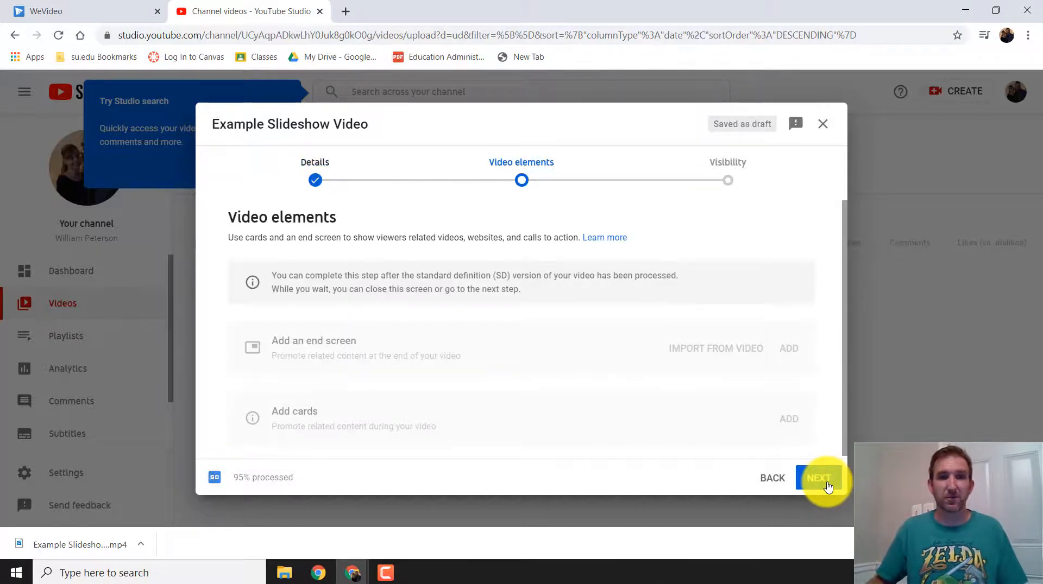
pyautogui.click(826, 482)
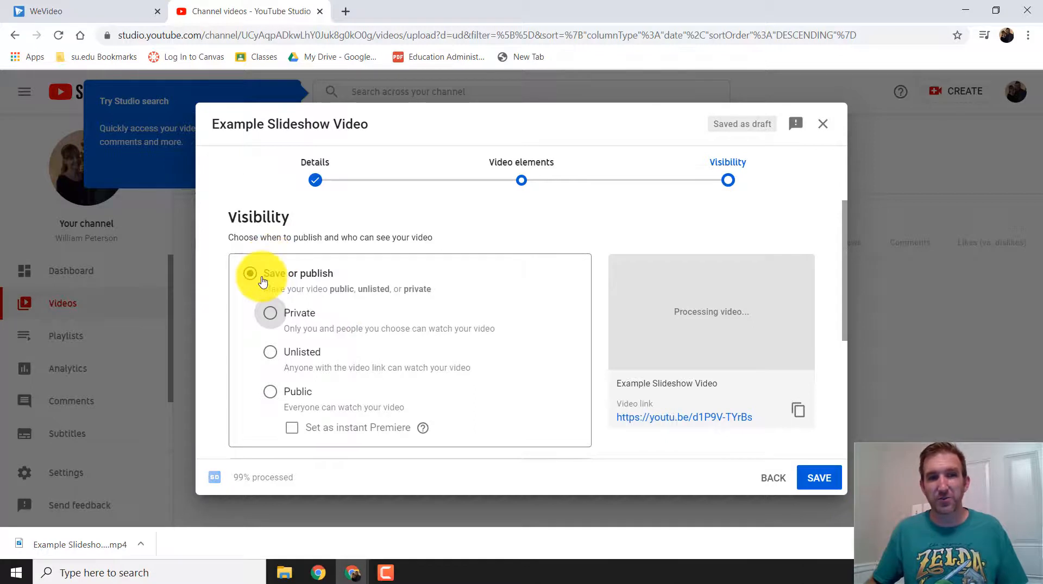
pyautogui.click(276, 398)
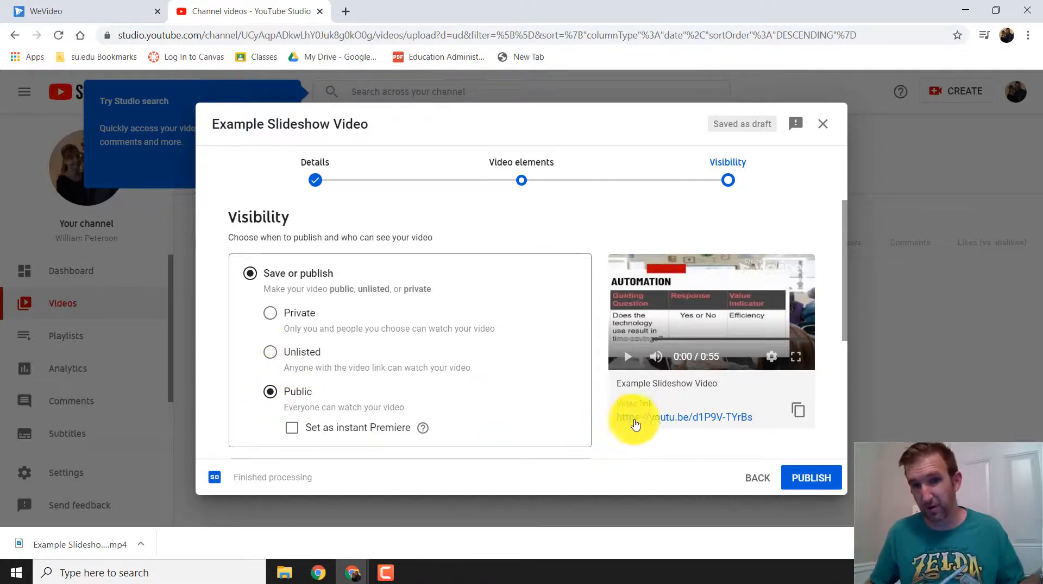
pyautogui.click(812, 479)
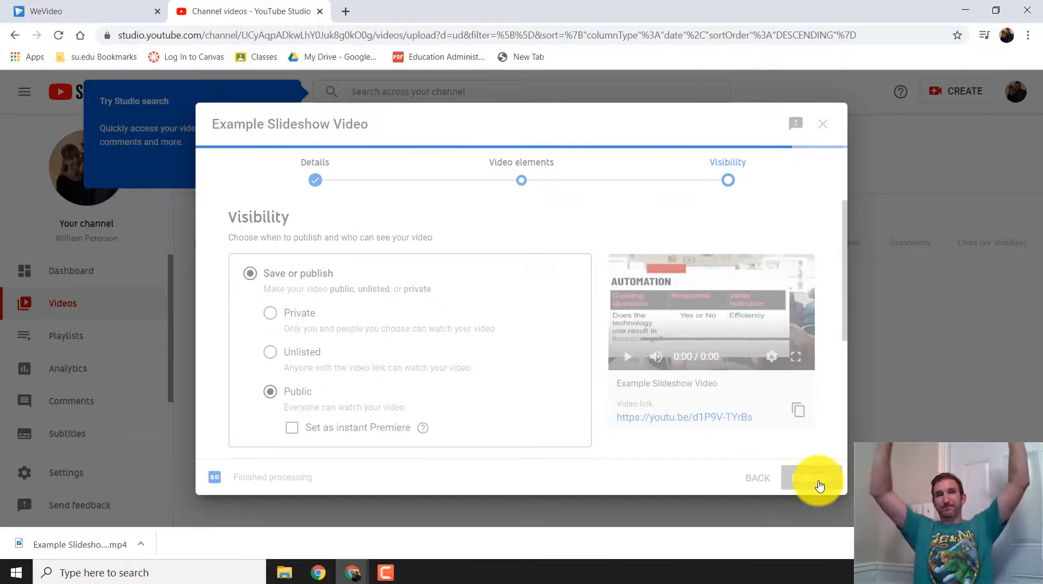